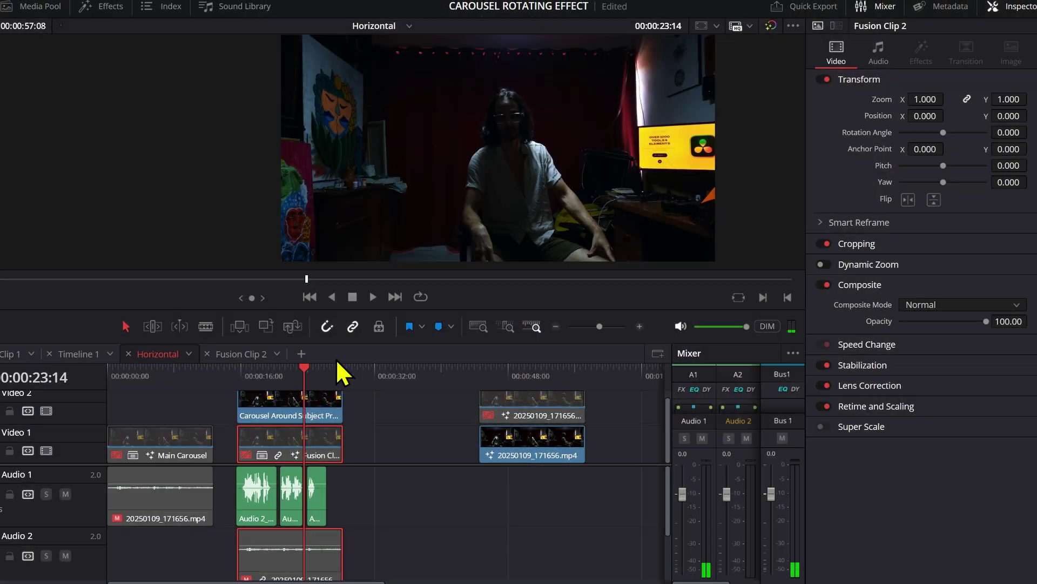
- Move the playhead to the start of the stacked 20250109_171656.mp4 clips and enable the disabled copy on Video 2
left_click_drag(307, 378, 315, 382)
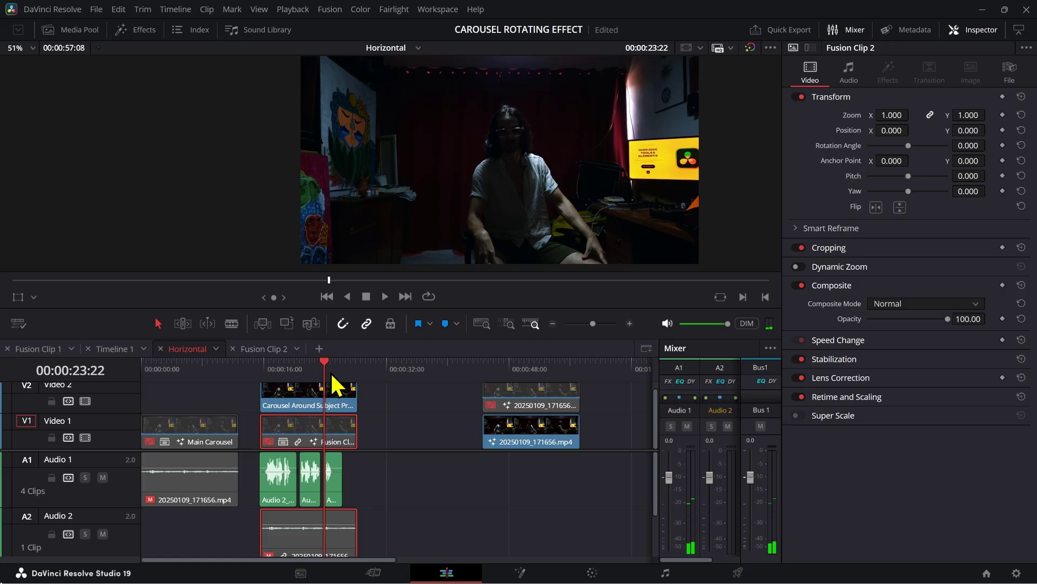
left_click(494, 366)
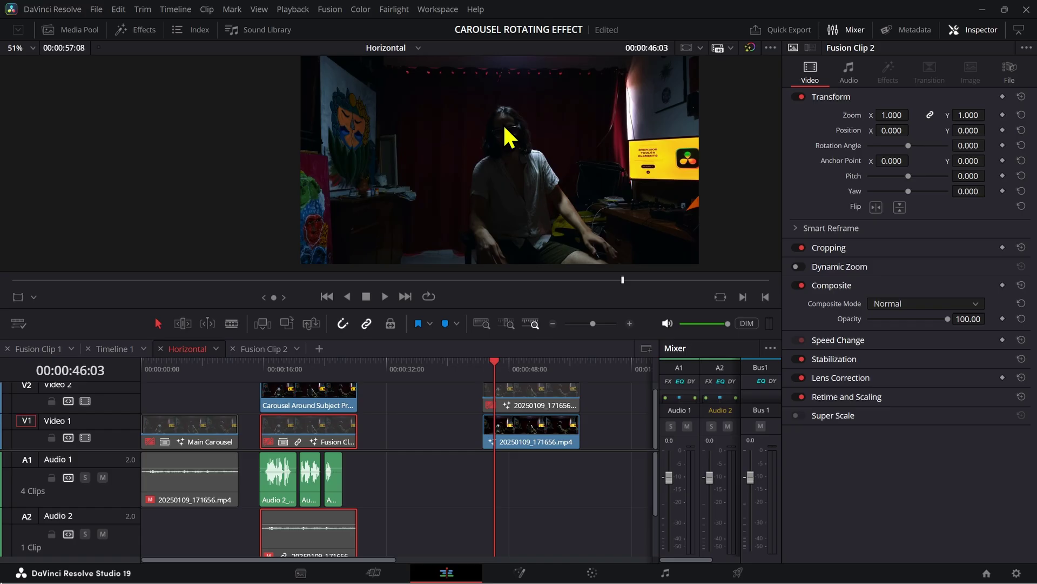
left_click(514, 439)
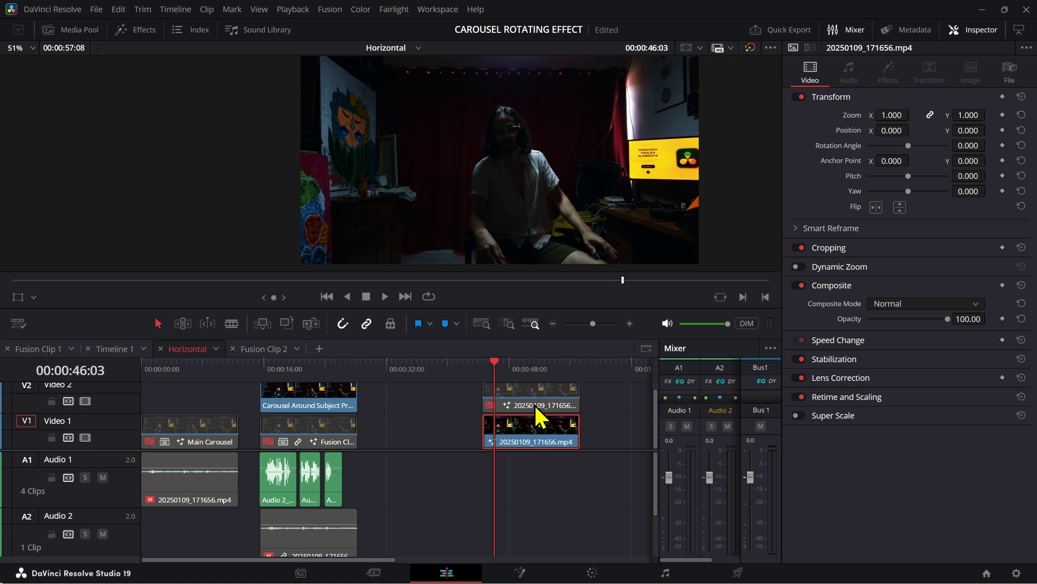
scroll(523, 458, "right", 3)
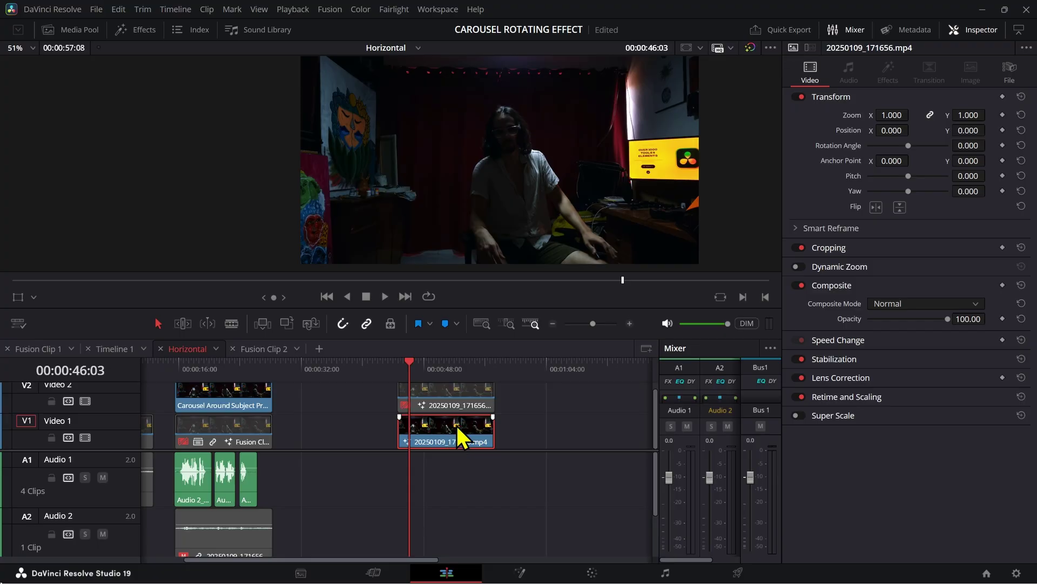
left_click(427, 402)
- Open the Video 2 copy of 20250109_171656.mp4 in the Fusion page
right_click(442, 399)
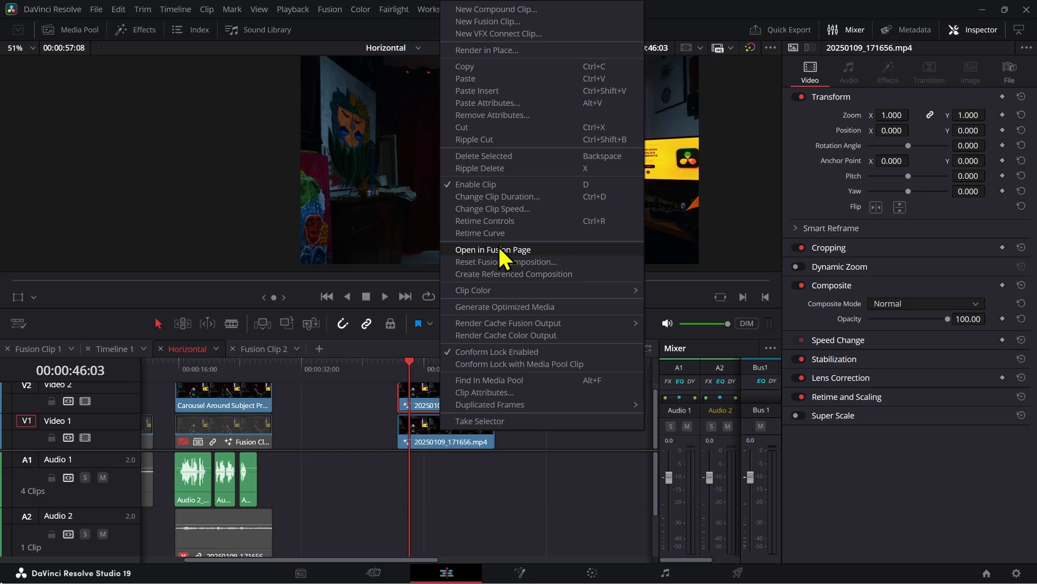
left_click(463, 487)
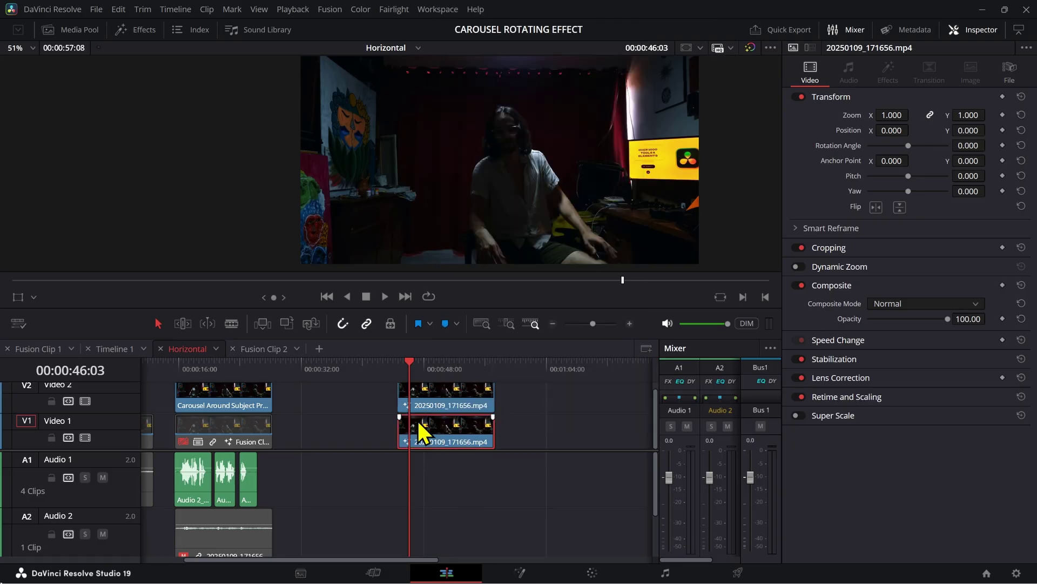
left_click(435, 404)
right_click(435, 404)
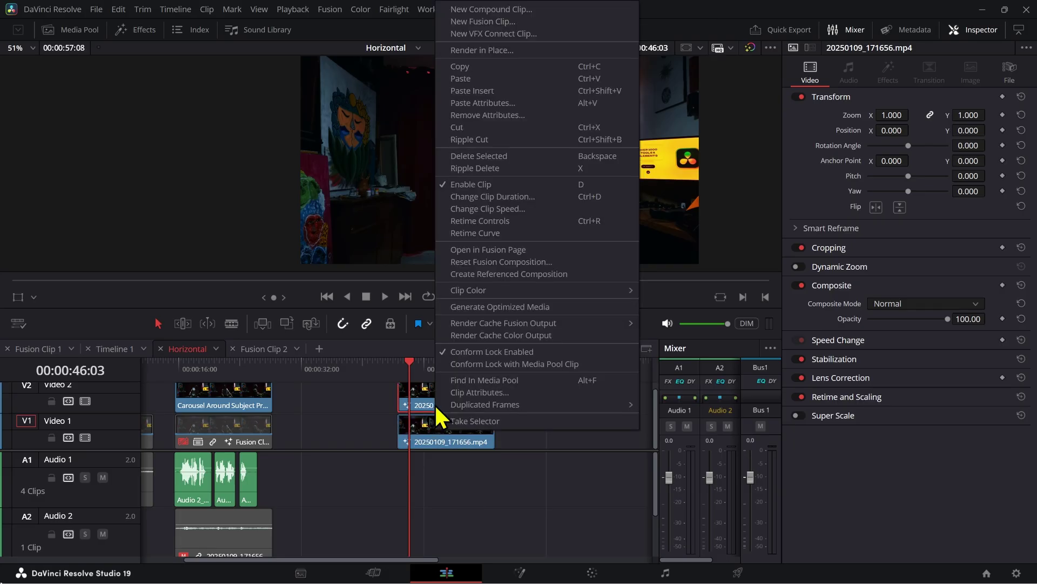
left_click(527, 250)
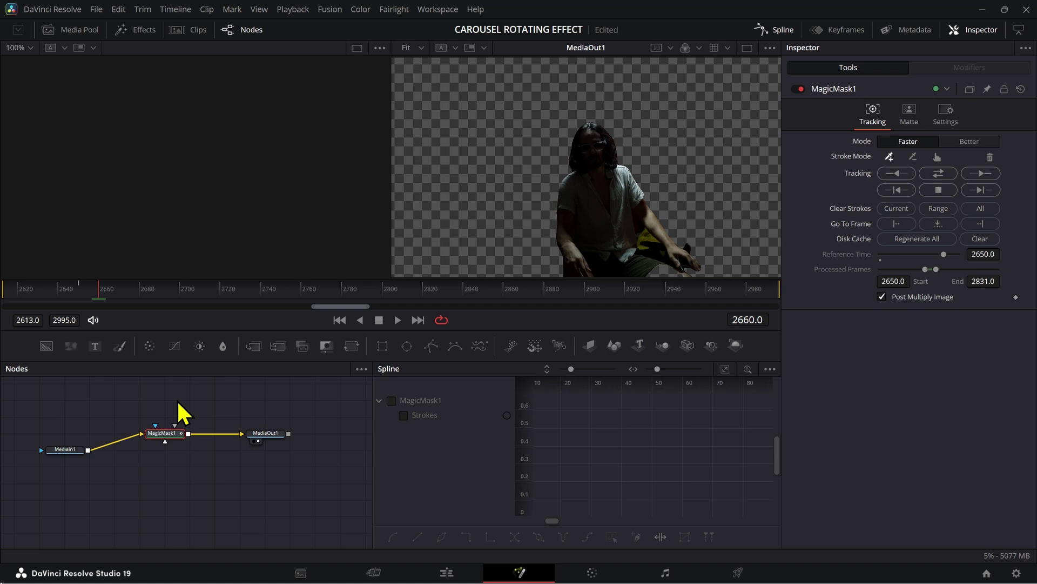
- Go to frame 2650 to show the Magic Mask stroke around the subject, and switch to a single viewer
left_click(80, 291)
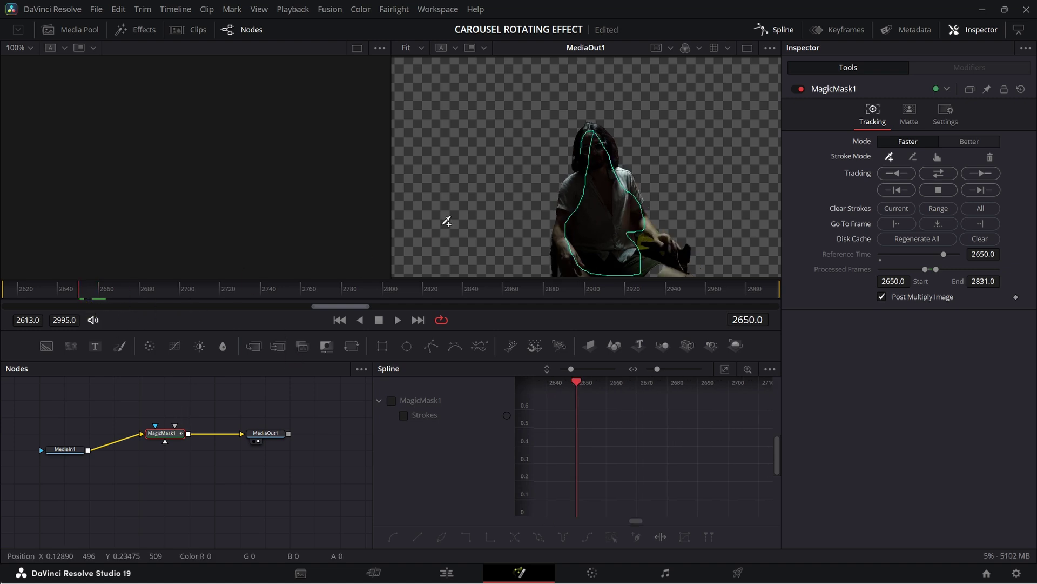
scroll(571, 195, "down", 4)
scroll(572, 195, "up", 2)
scroll(575, 194, "down", 2)
left_click_drag(616, 198, 551, 239)
scroll(551, 238, "down", 2)
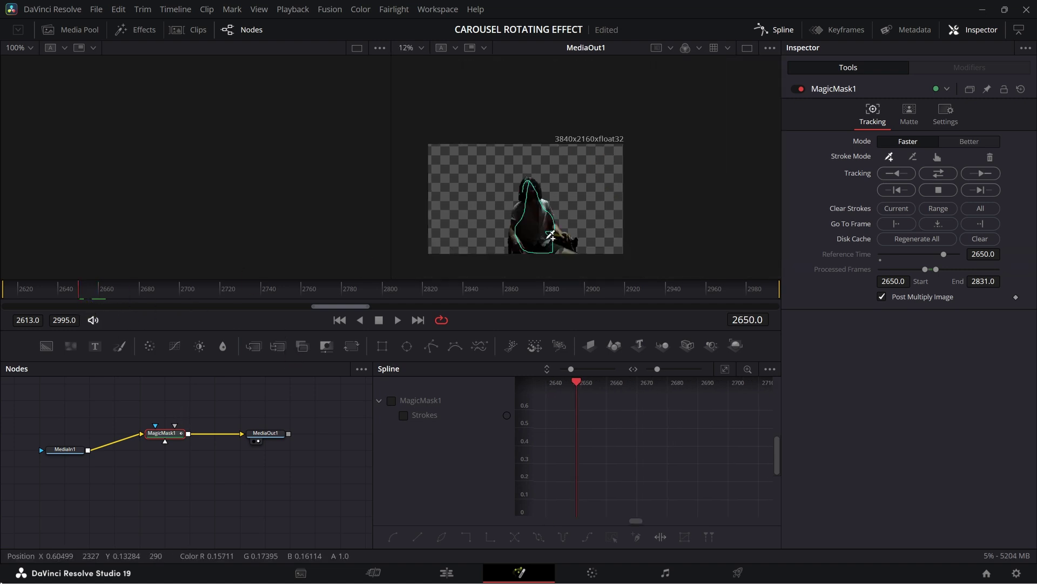
scroll(551, 241, "up", 2)
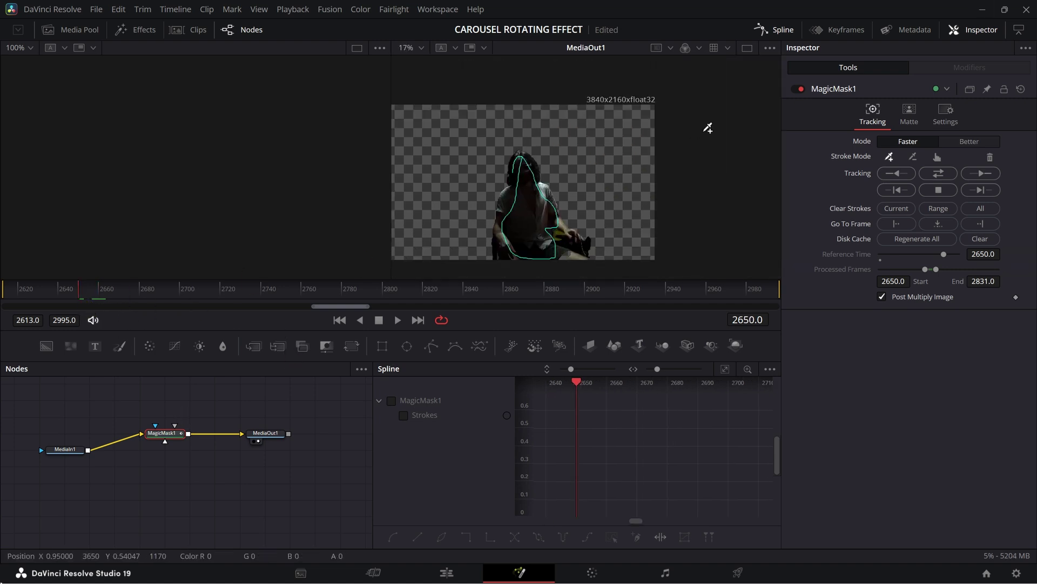
left_click(747, 49)
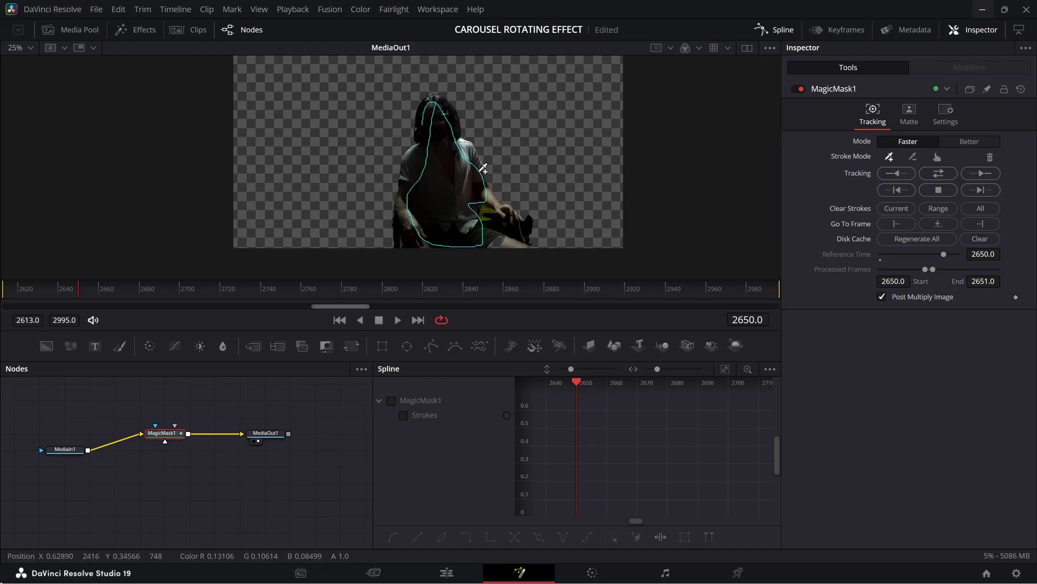
- Search the node tool list for "magic" to locate the Magic Mask tool
left_click_drag(164, 438, 170, 444)
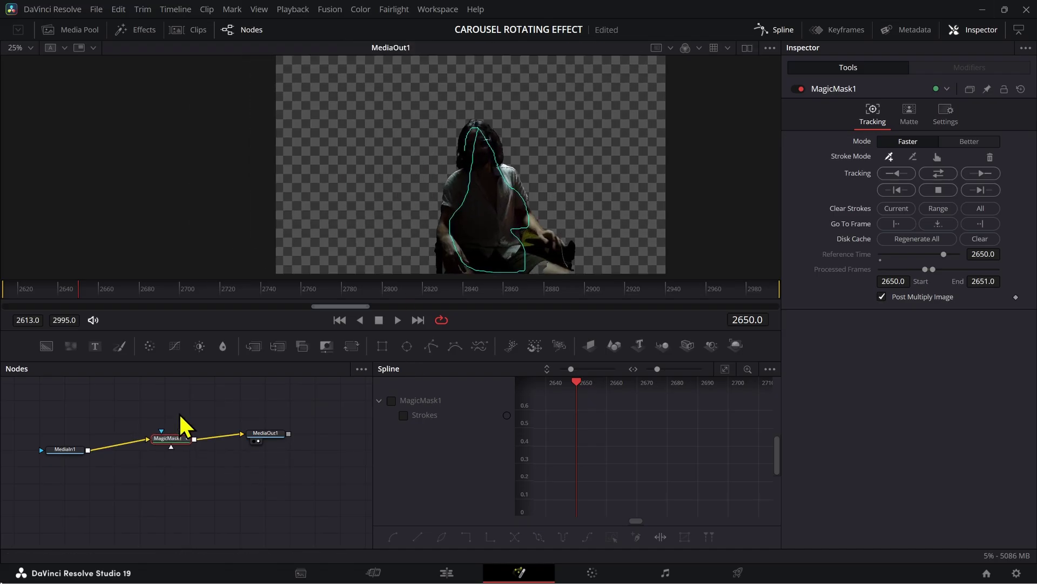
key("shift+space")
type("magic")
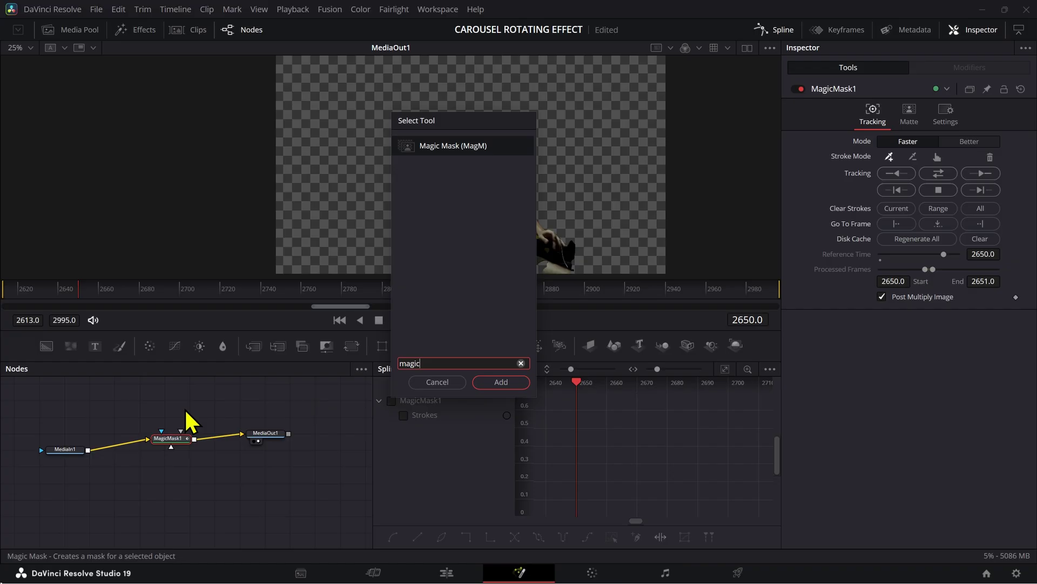
key("Escape")
- Play the composition from frame 2650 to review how the mask tracks the subject, and return to that frame
scroll(466, 250, "down", 1)
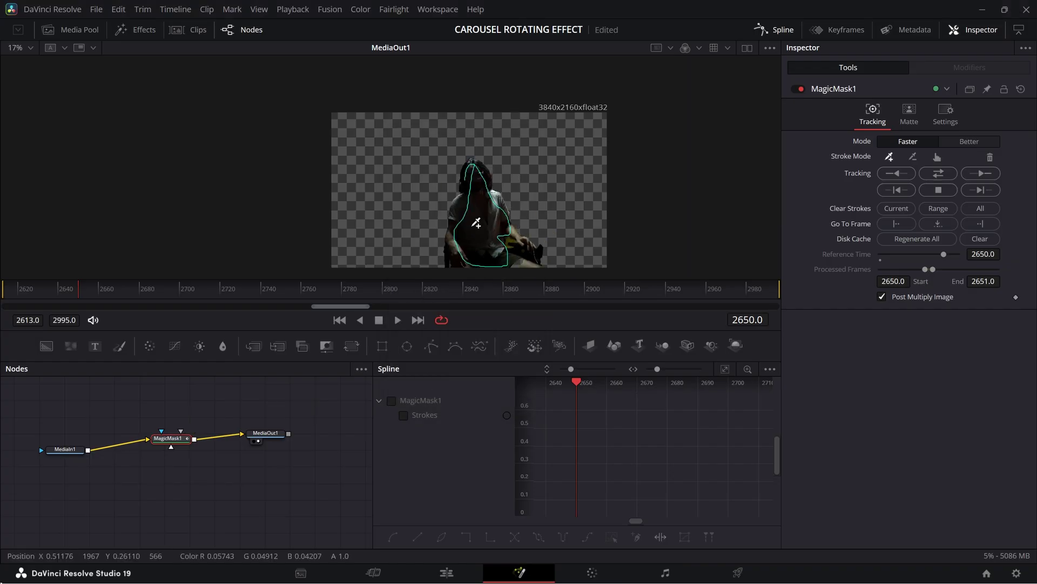
mouse_move(78, 288)
left_mouse_down()
mouse_move(1, 306)
mouse_move(80, 298)
left_mouse_up()
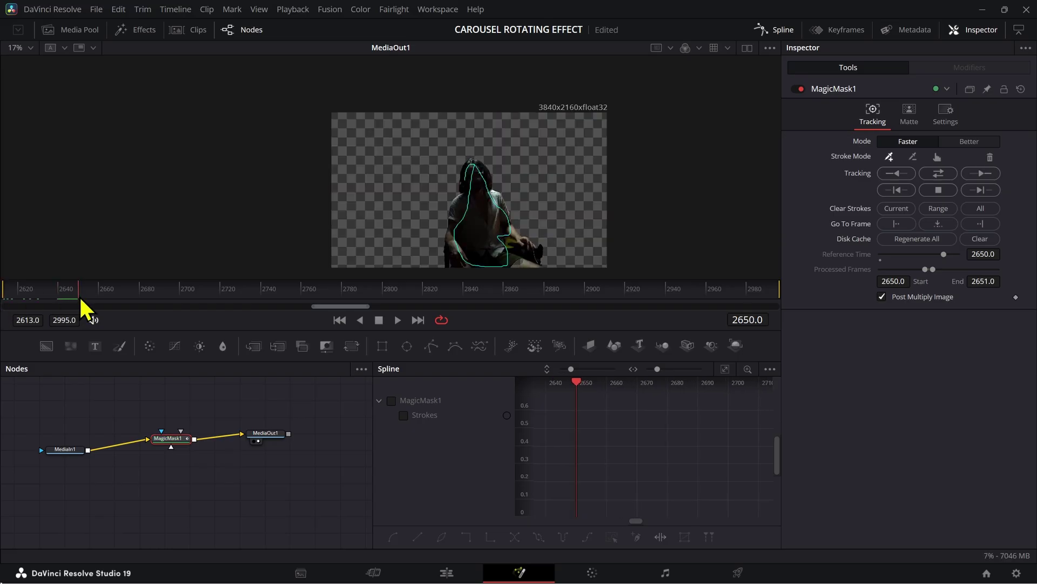
key("space")
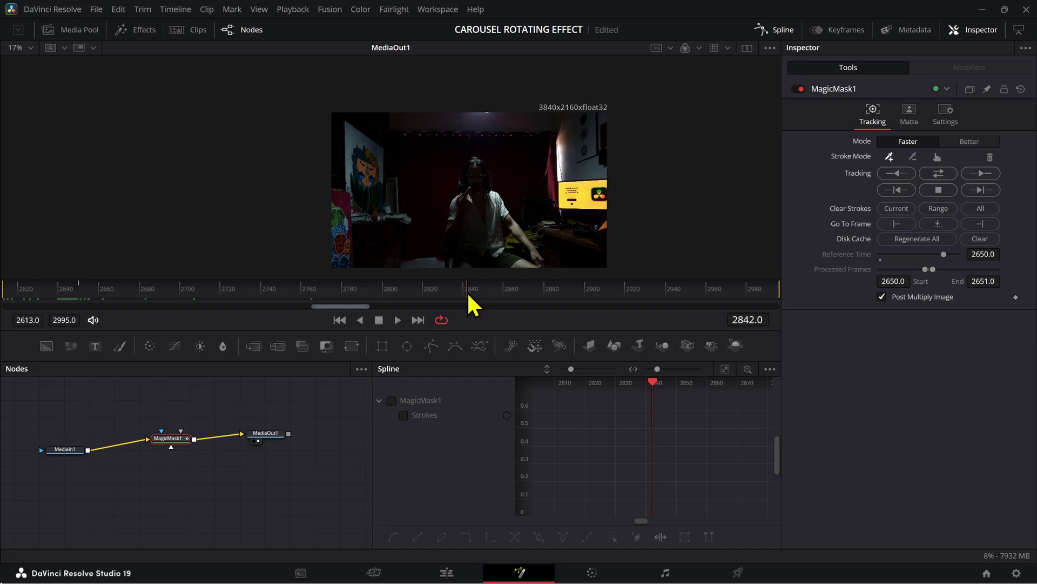
mouse_move(84, 297)
left_mouse_down()
mouse_move(219, 292)
mouse_move(81, 276)
left_mouse_up()
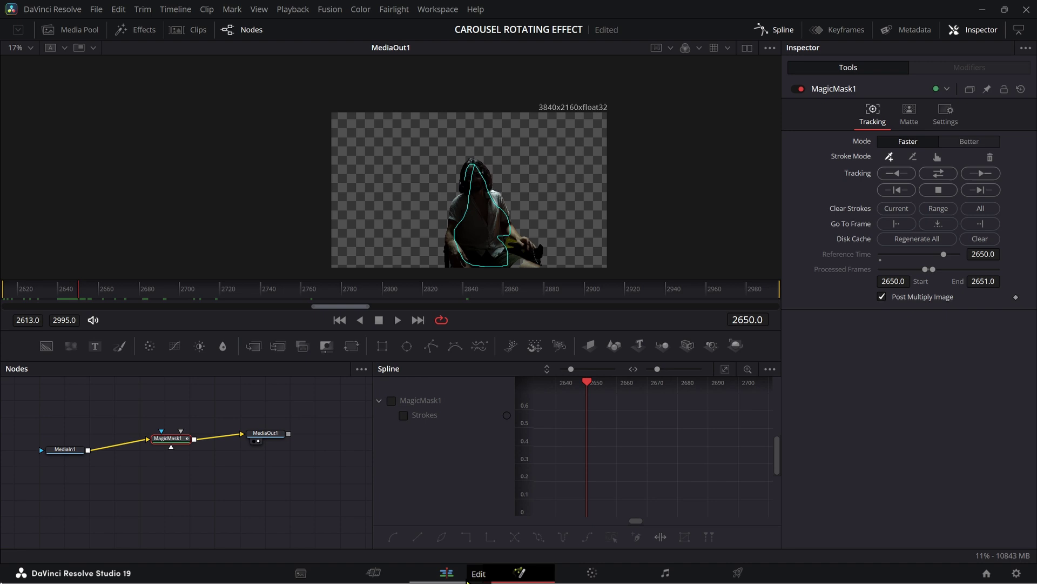
- Return to the Edit page and check the subject cutout by toggling the Video 1 and Video 2 clips off and on
left_click(447, 574)
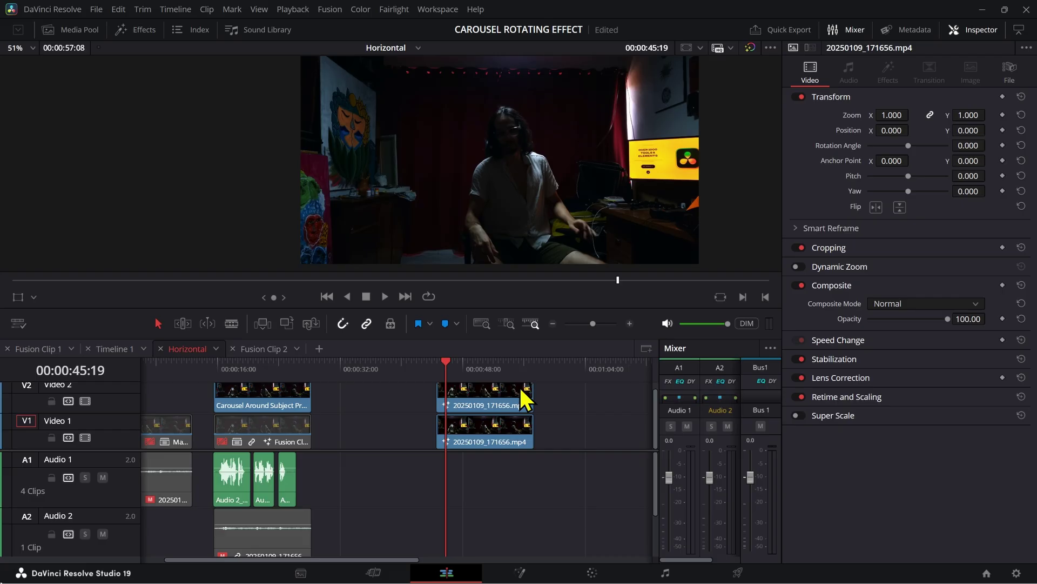
left_click(493, 424)
key("d")
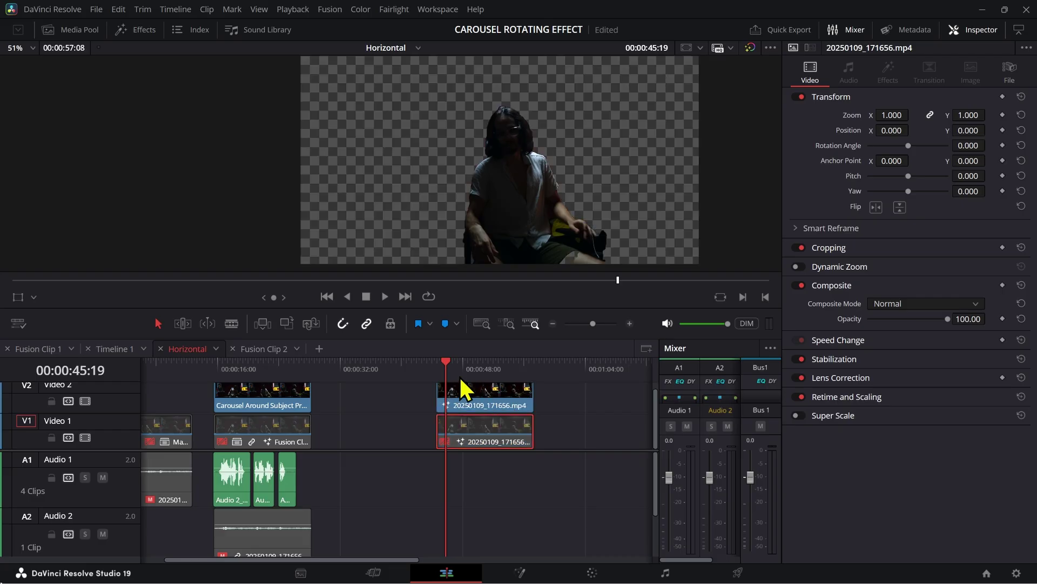
mouse_move(458, 375)
left_mouse_down()
mouse_move(492, 378)
mouse_move(455, 374)
left_mouse_up()
left_click(461, 391)
key("d")
key("d")
left_click(497, 431)
key("d")
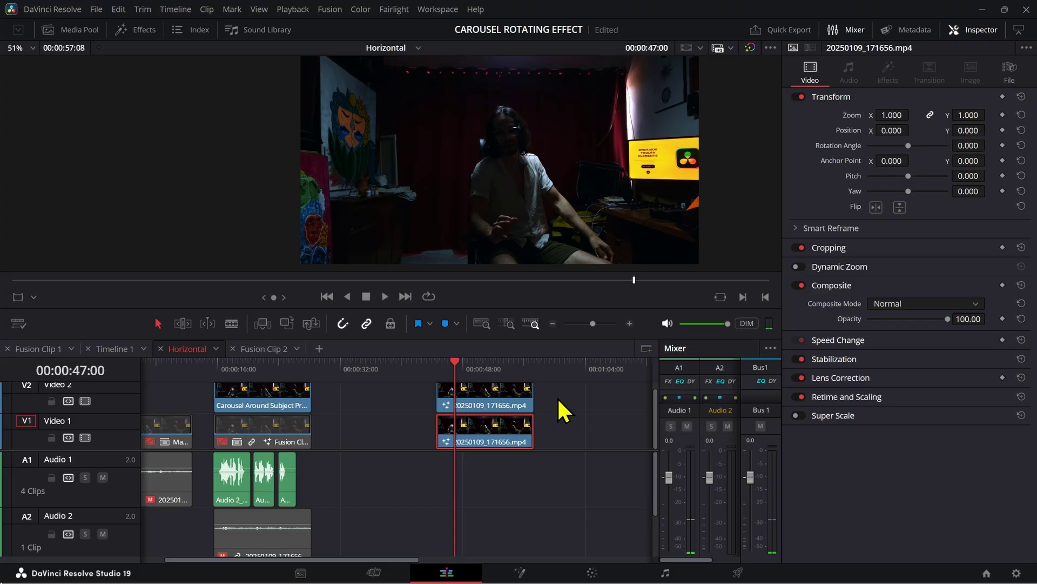
- Combine the stacked 20250109_171656.mp4 clips on Video 1 and Video 2 into a new Fusion clip
left_click_drag(557, 399, 505, 439)
right_click(505, 438)
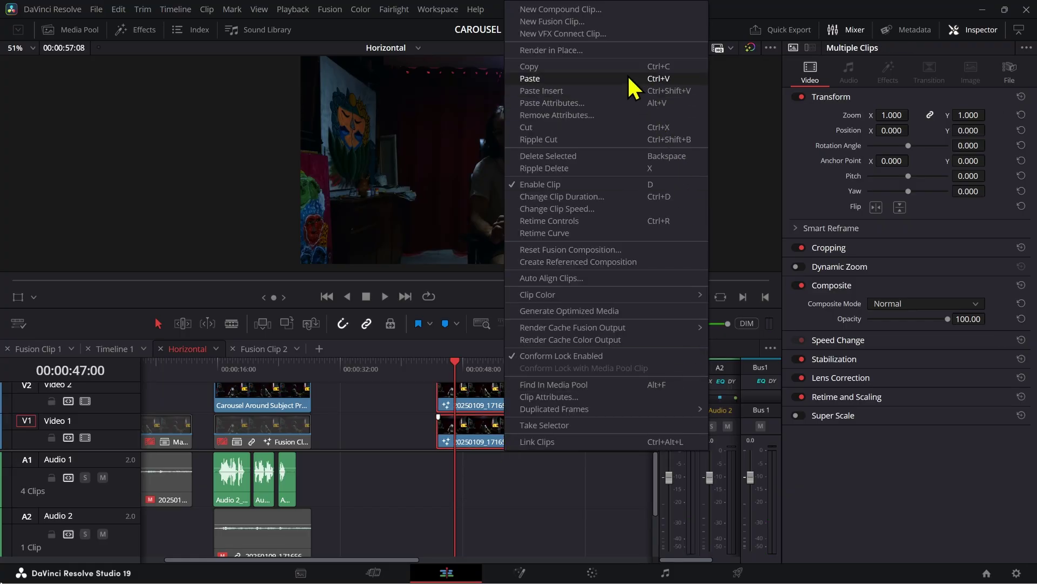
left_click(559, 23)
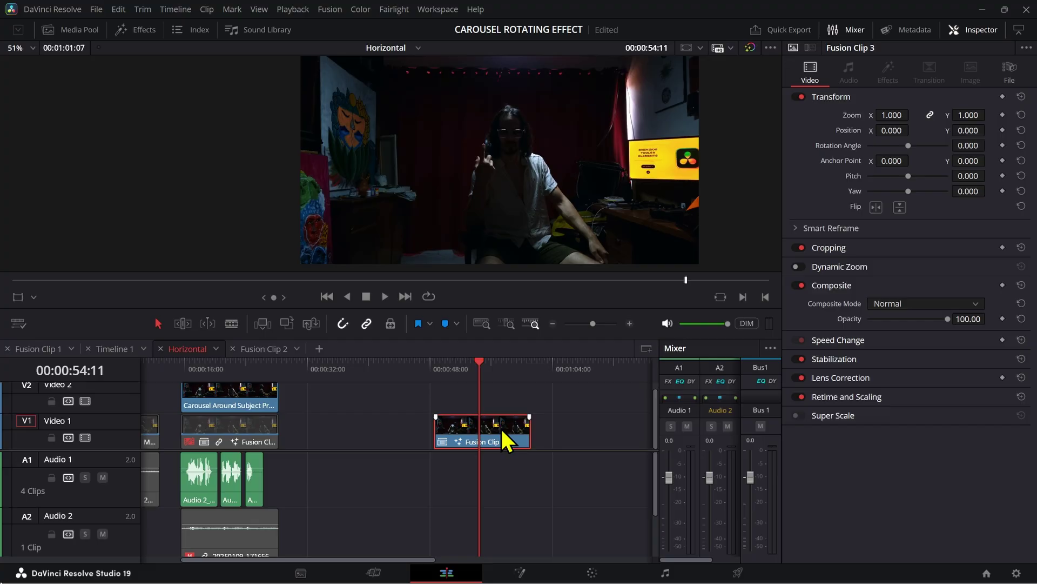
- Open the new Fusion clip in its own timeline to inspect its two layers, and return to the Horizontal timeline
right_click(505, 435)
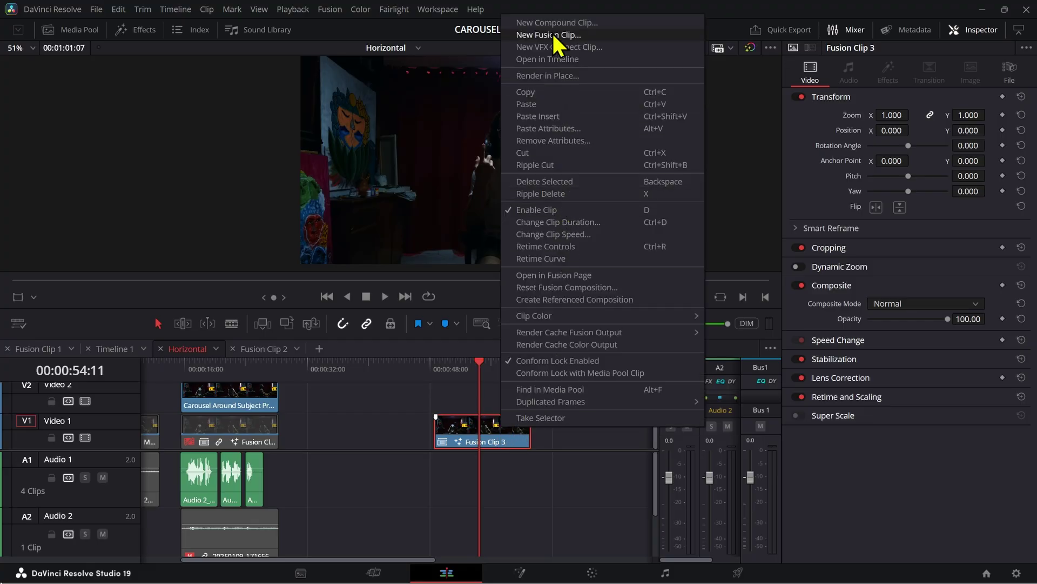
left_click(571, 61)
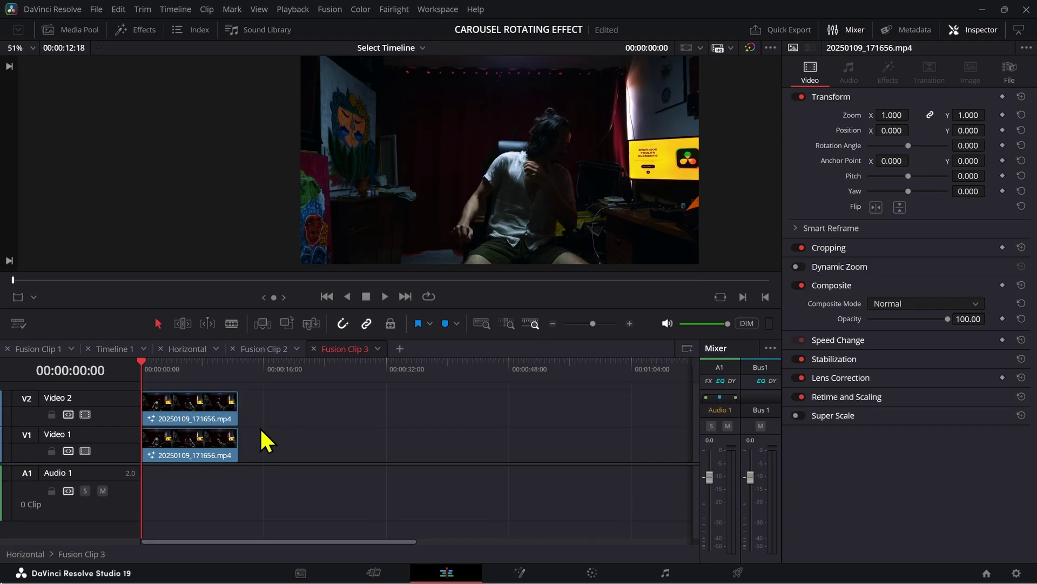
left_click(313, 349)
left_click(187, 349)
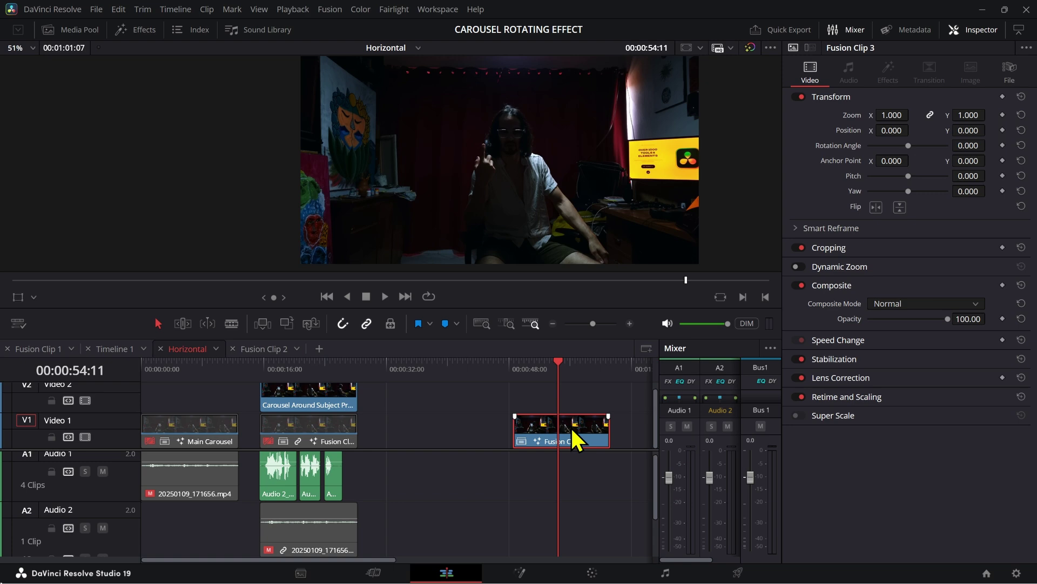
- Open the new Fusion clip in the Fusion page and bring its node graph into clear view
right_click(572, 429)
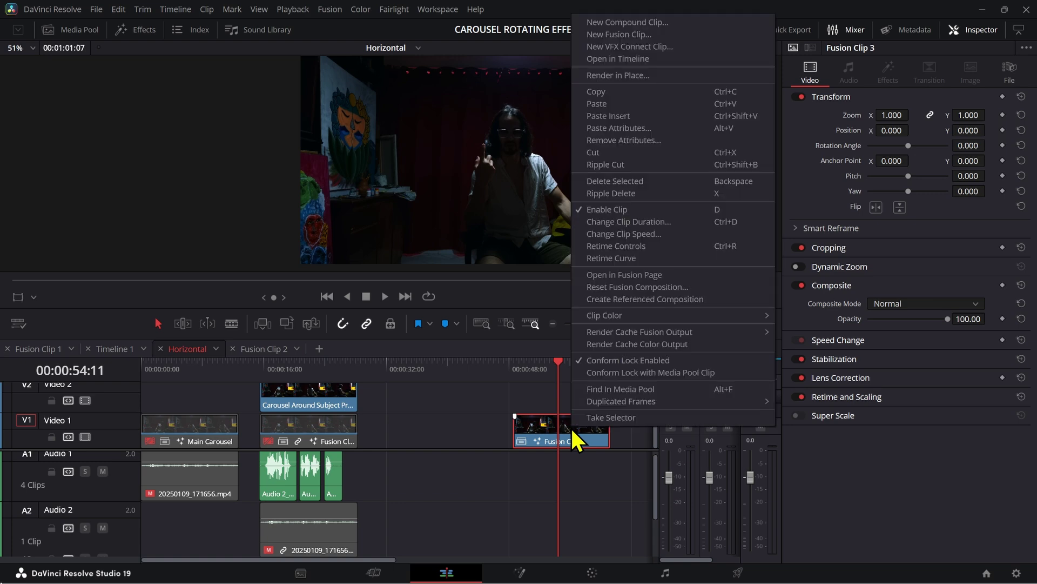
left_click(634, 278)
left_click_drag(200, 446, 406, 474)
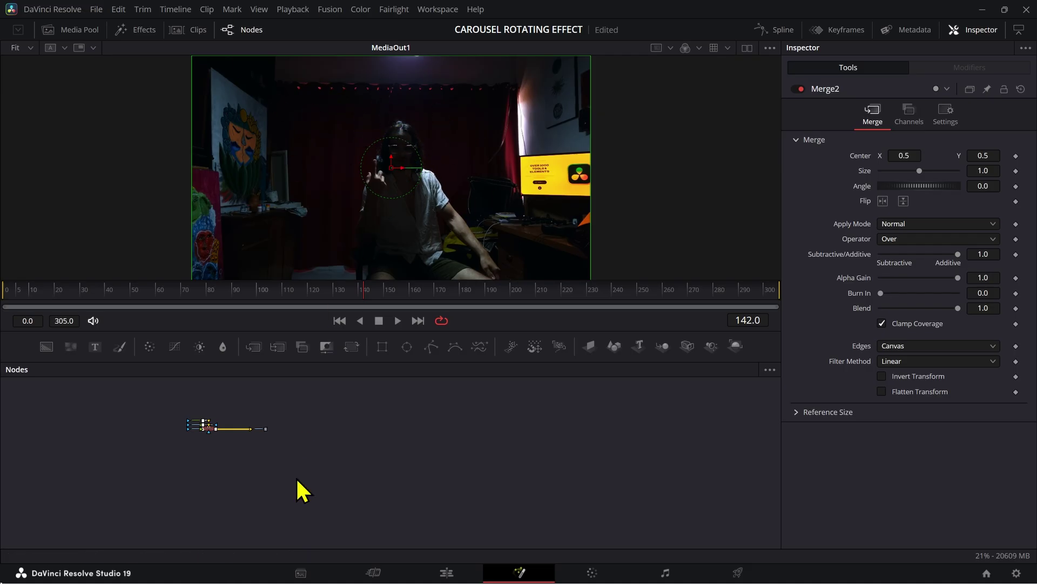
scroll(296, 477, "up", 4)
left_click_drag(181, 422, 384, 546)
left_click_drag(451, 466, 420, 482)
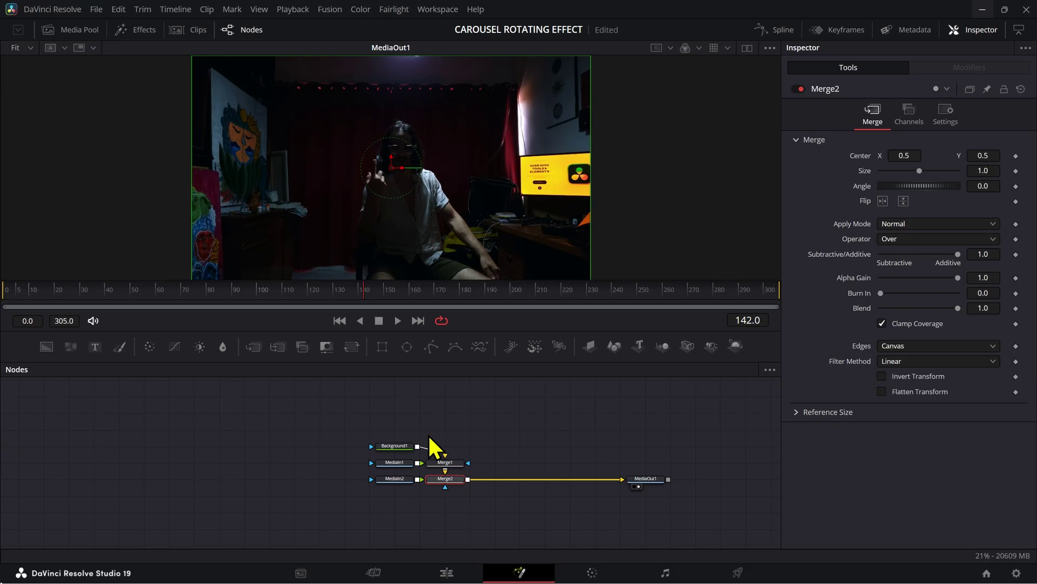
scroll(428, 436, "up", 3)
scroll(445, 451, "down", 4)
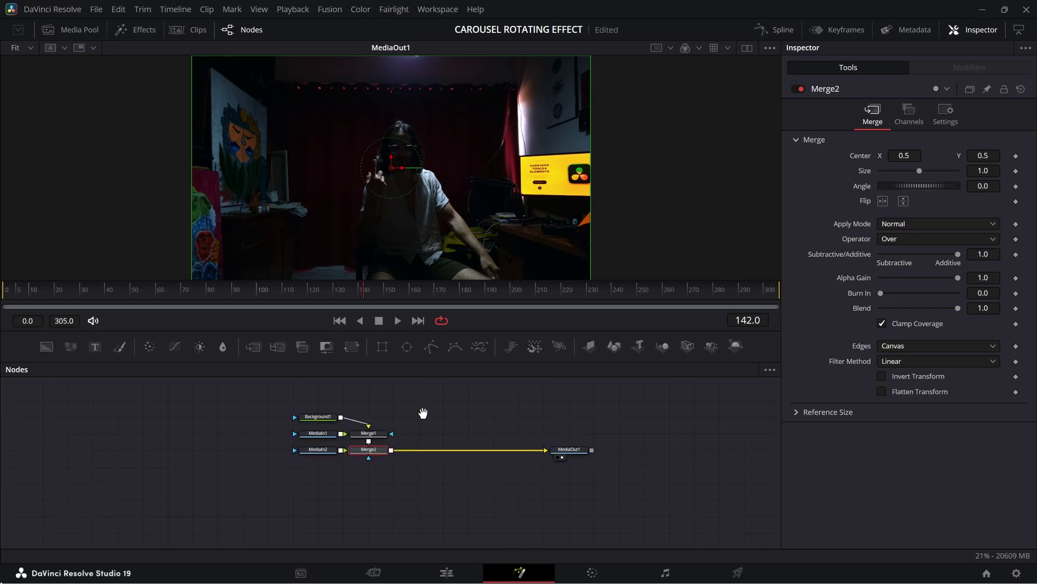
- Delete the Merge1, Merge2 and Background1 nodes, keeping only the two MediaIn nodes and MediaOut1
left_click(385, 455)
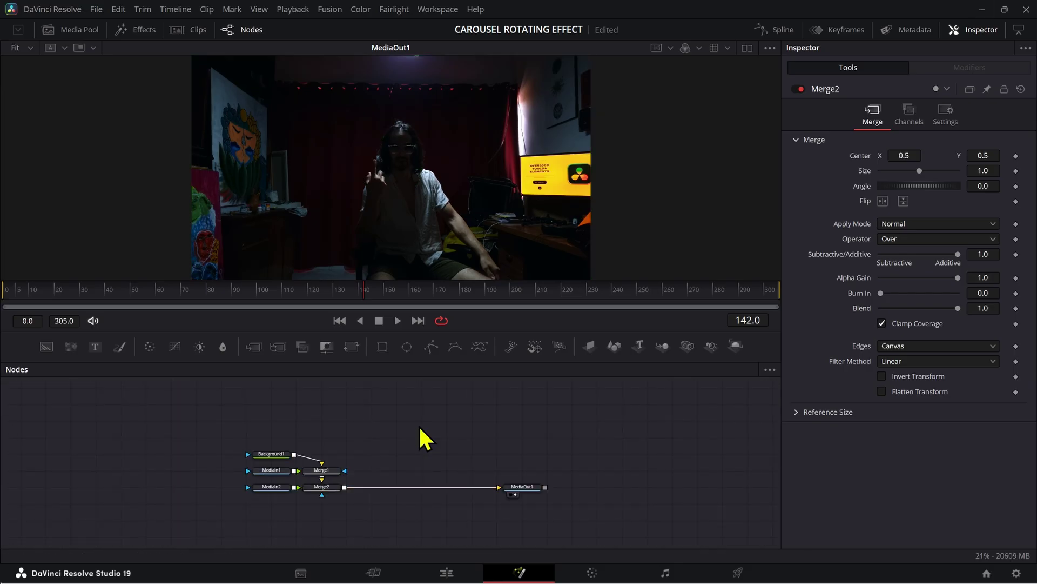
left_click_drag(419, 425, 326, 528)
key("Delete")
left_click(283, 458)
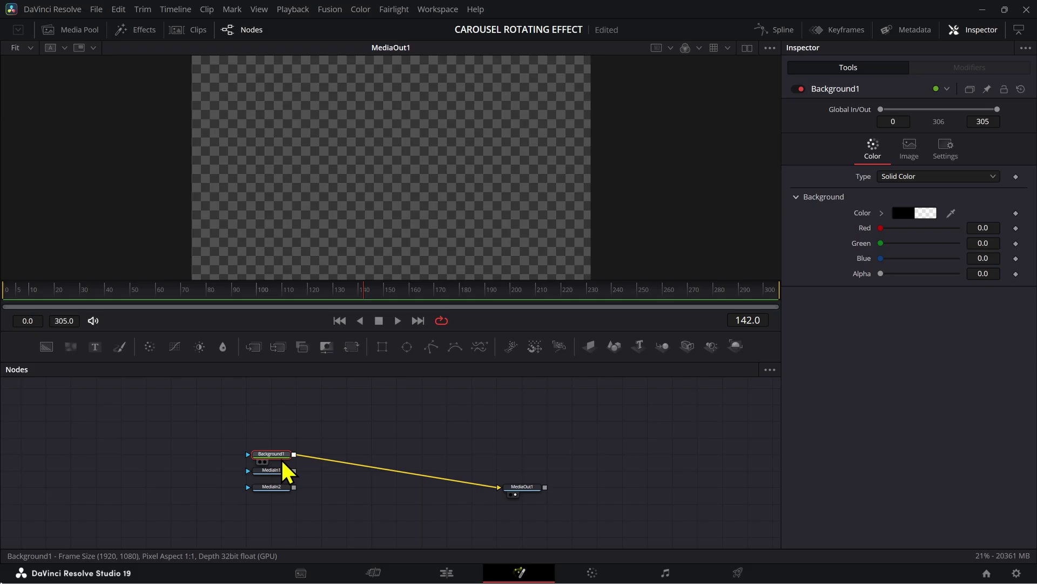
key("Delete")
- View MediaIn1 and MediaIn2 individually in the viewer, and play MediaIn2 from frame 9 to check the masked layer
left_click(273, 470)
key("1")
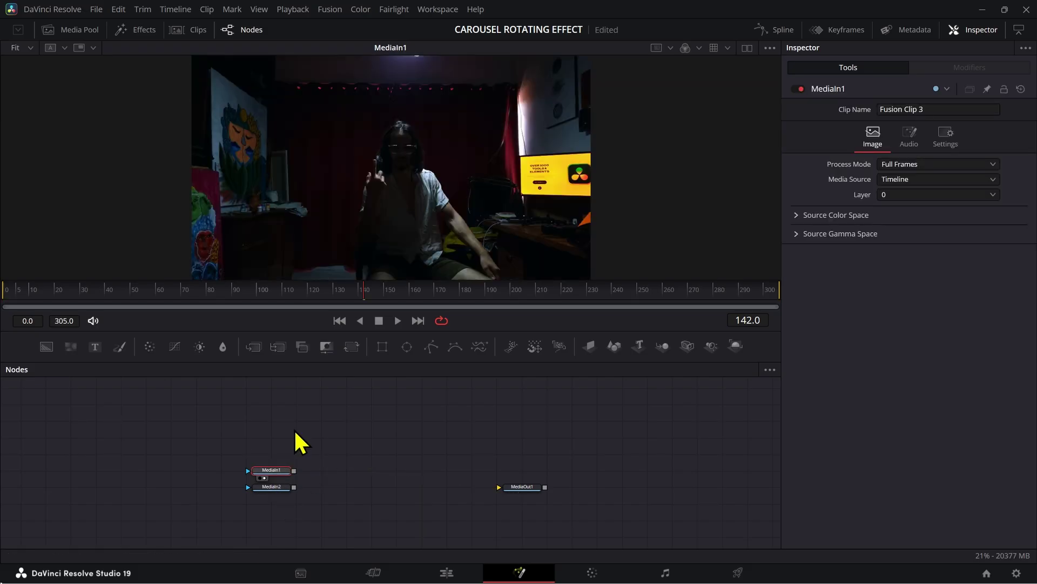
left_click(278, 488)
key("1")
left_click_drag(147, 288, 28, 309)
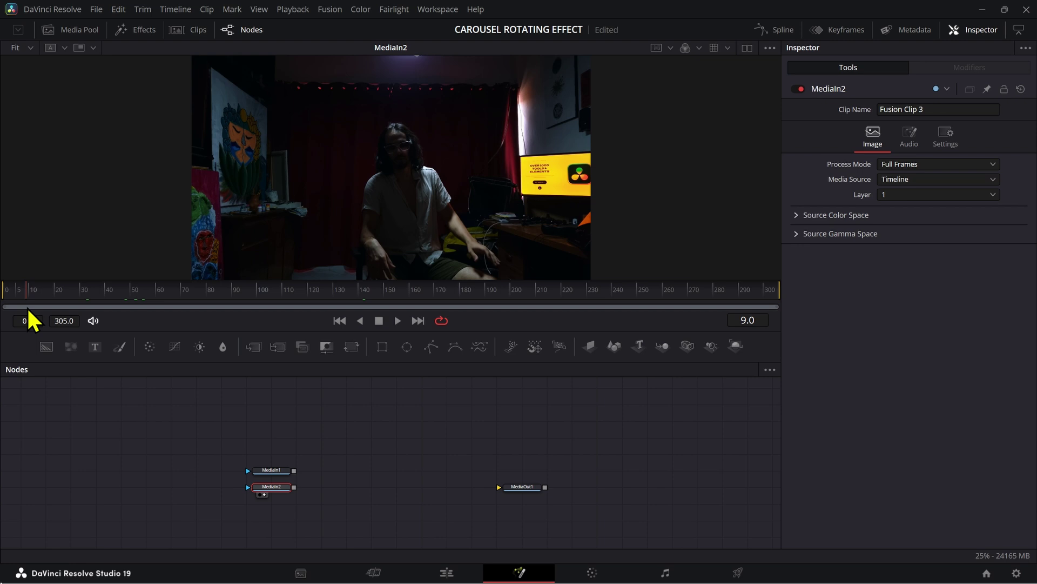
key("space")
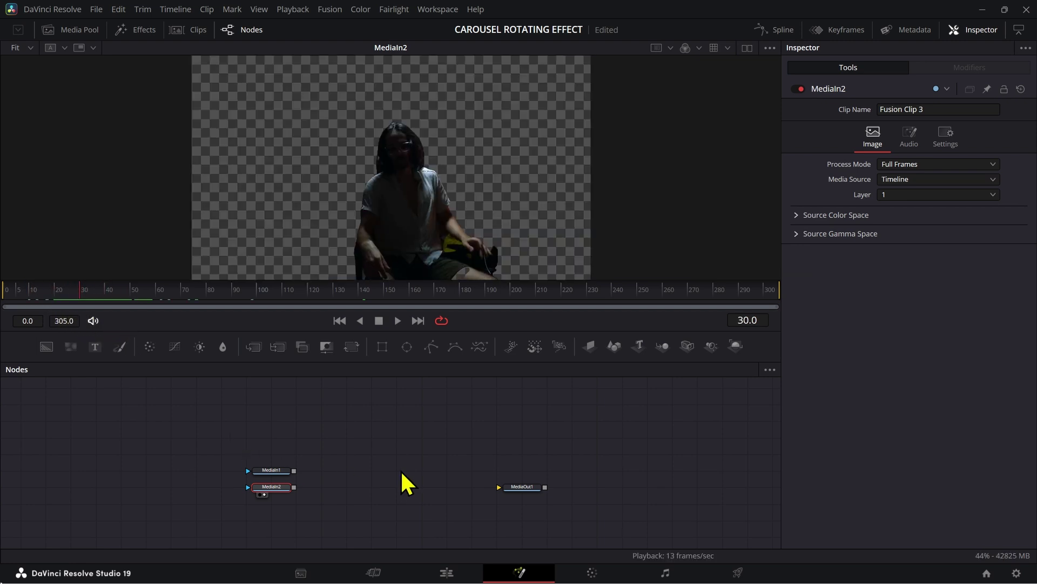
- View MediaIn1 and MediaIn2 in turn to compare the full background shot with the masked subject
left_click(401, 471)
scroll(544, 213, "down", 3)
scroll(544, 213, "up", 4)
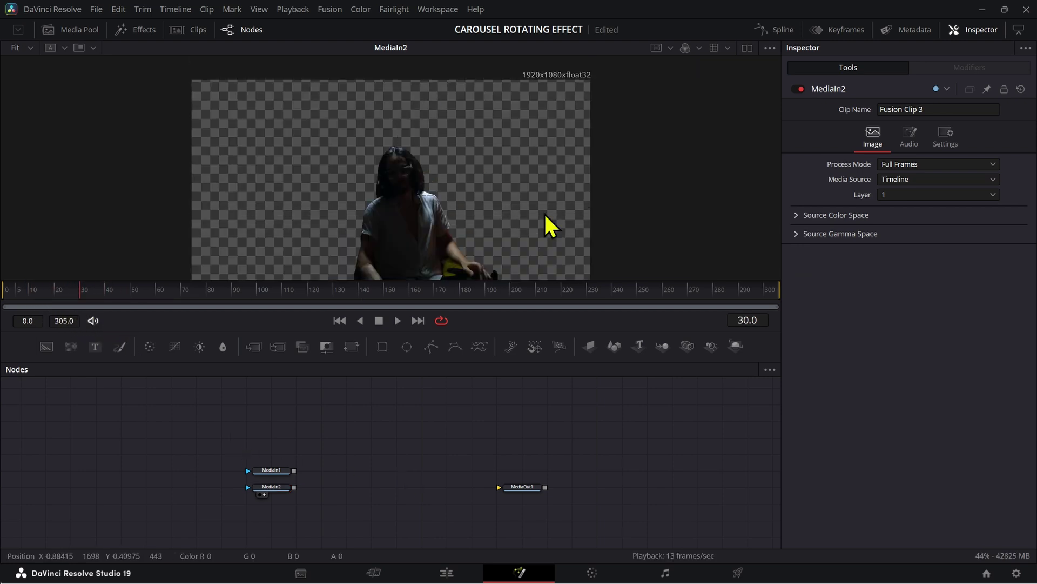
left_click(273, 470)
key("1")
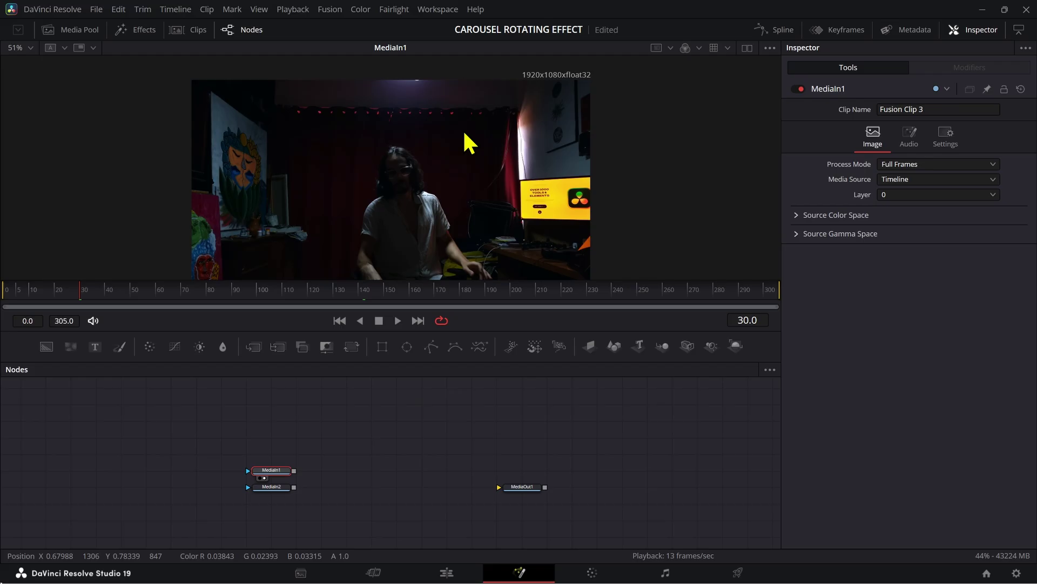
scroll(469, 142, "down", 1)
left_click(263, 486)
key("2")
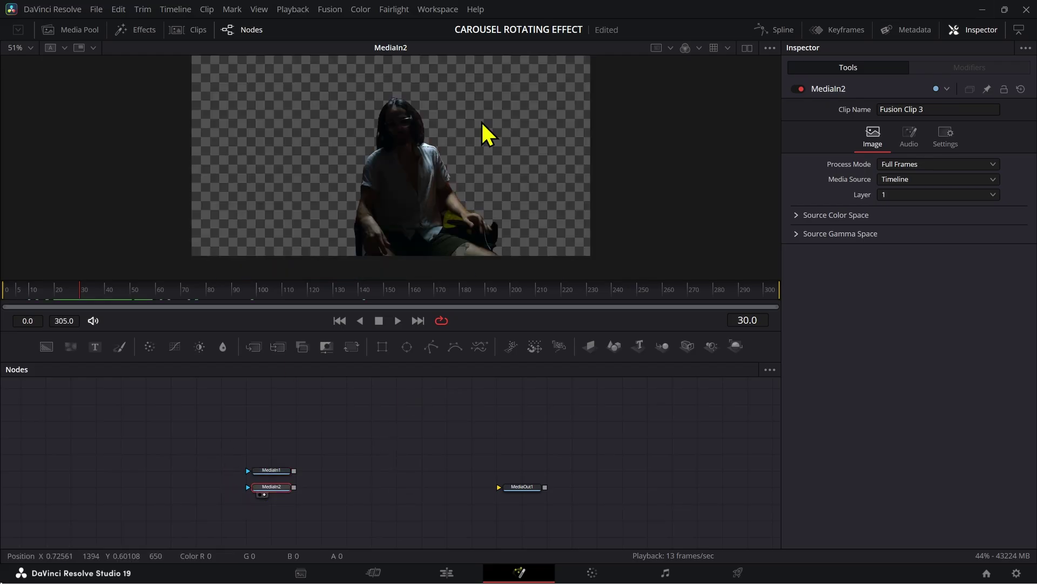
- Clear space in the node graph and browse the Edit templates in the Effects library
scroll(440, 195, "down", 2)
scroll(385, 401, "down", 3)
left_click_drag(385, 401, 487, 470)
left_click(557, 452)
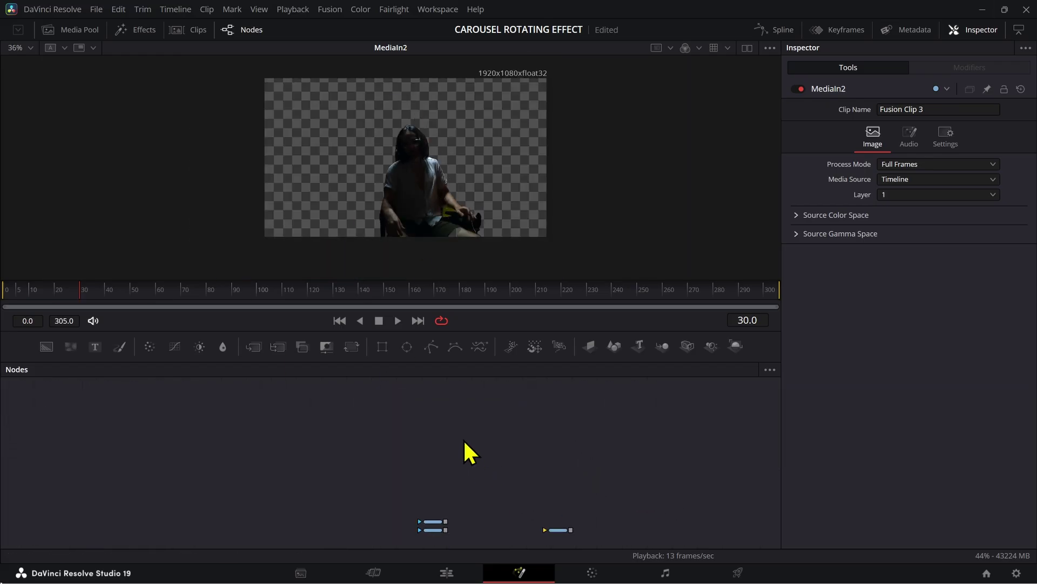
left_click(85, 33)
left_click(121, 37)
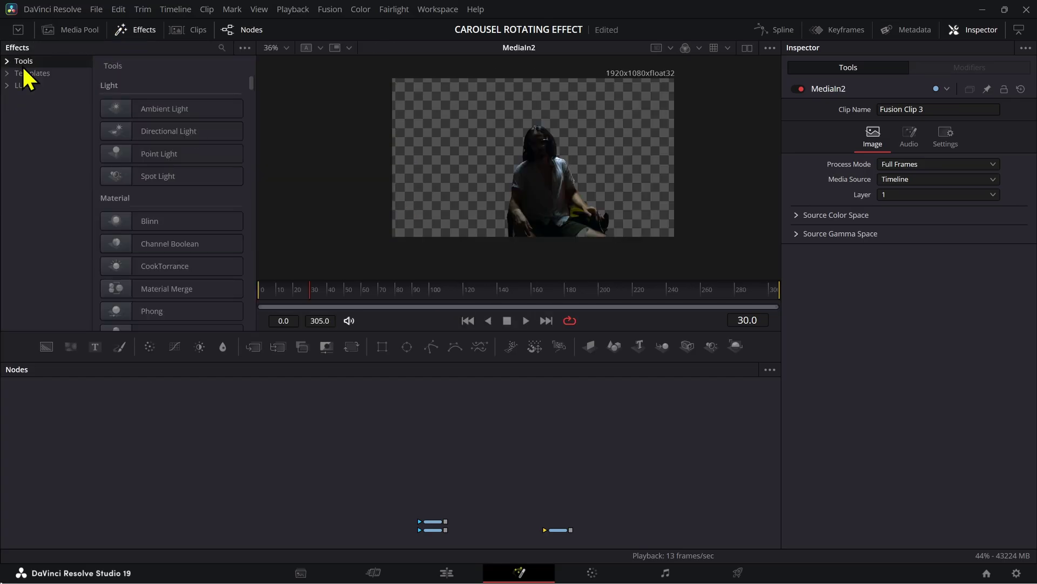
left_click(8, 72)
left_click(19, 85)
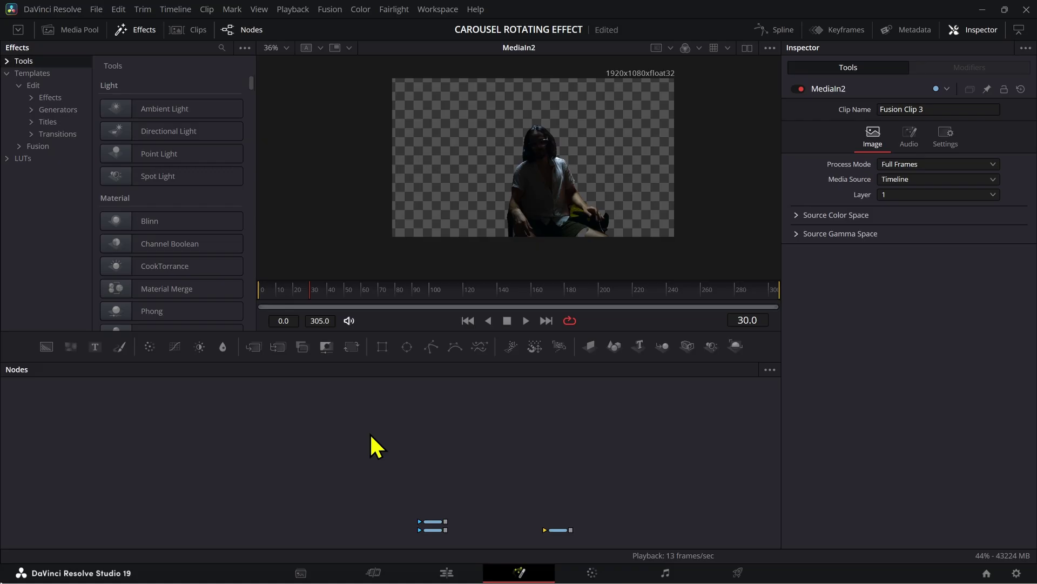
left_click(51, 86)
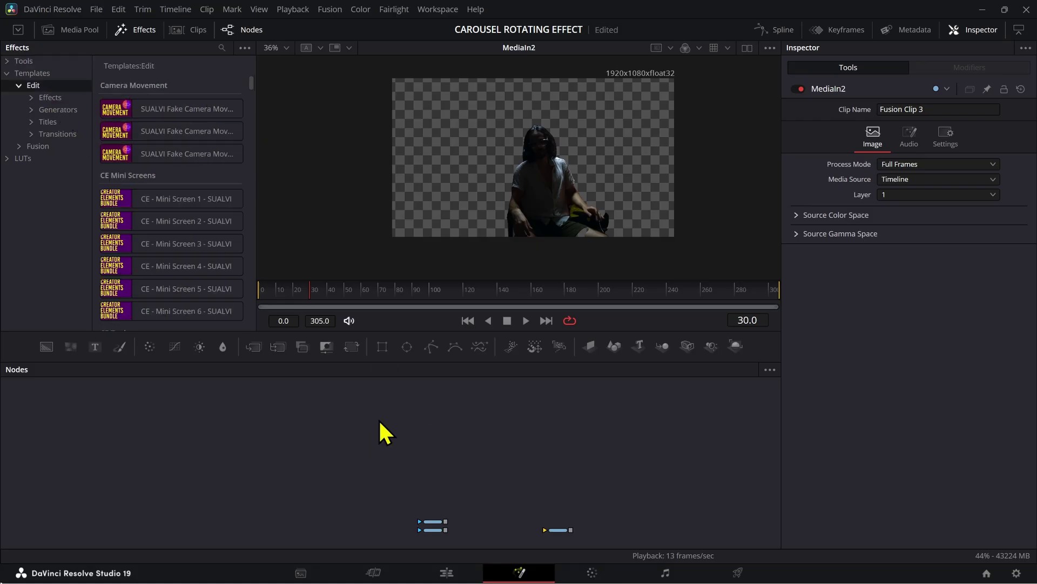
- Search the tool list for "caro" and add 3D Carousel By SUALVI to the node graph, cancelling its file request
key("shift+space")
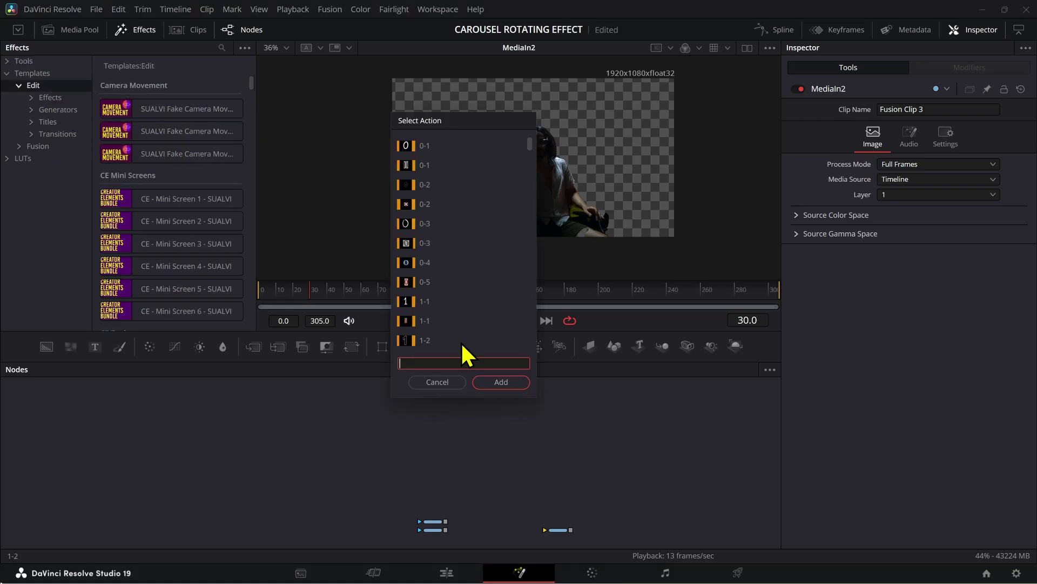
type("car")
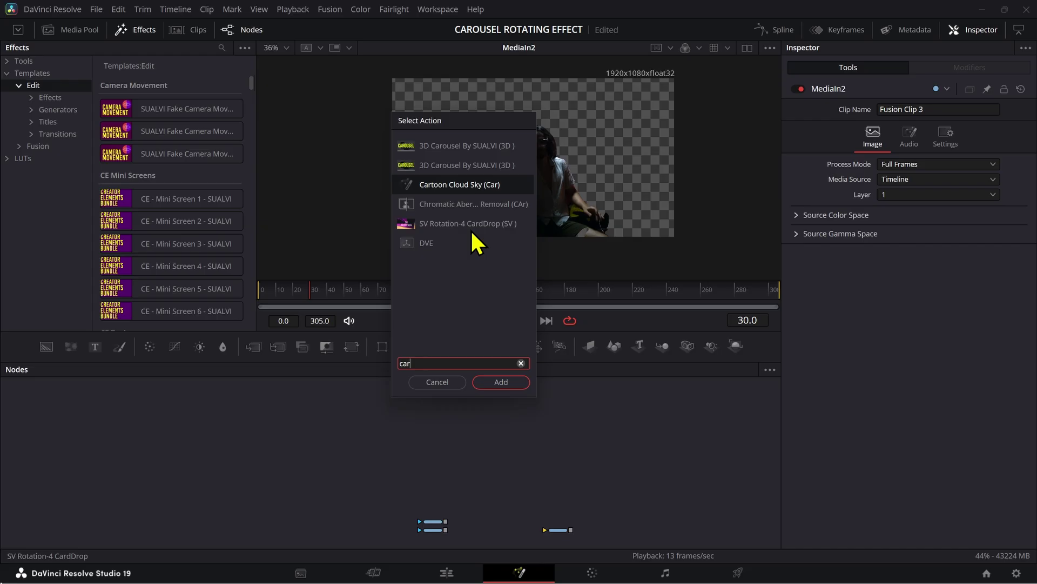
type("o")
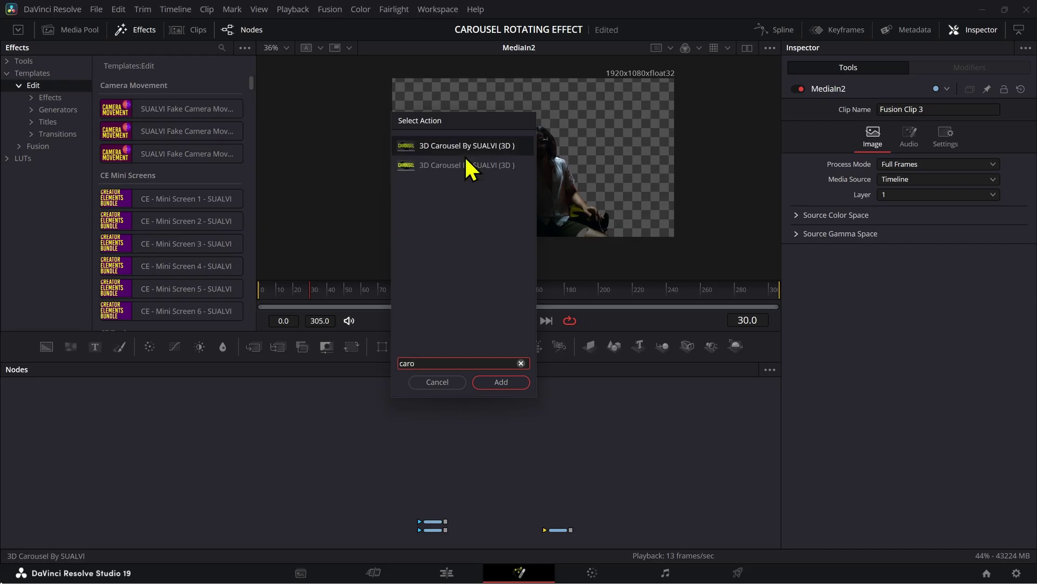
left_click(495, 385)
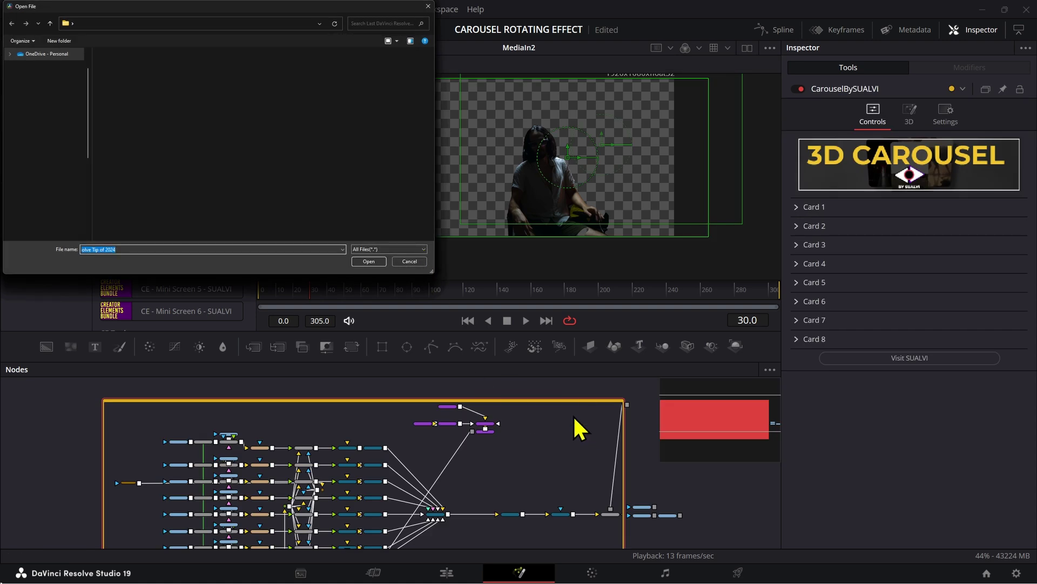
left_click(413, 262)
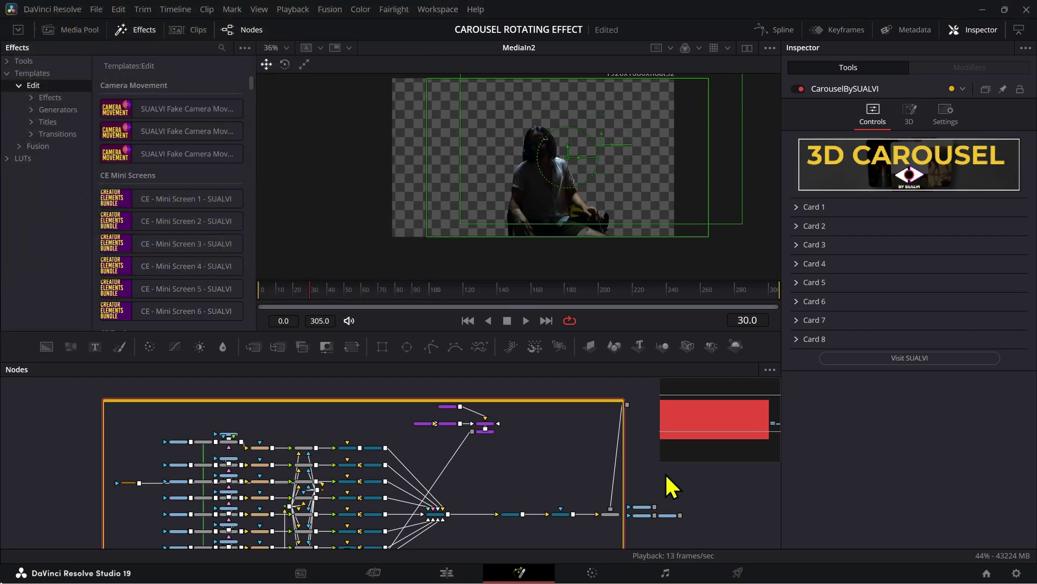
- Examine the carousel group's node structure, from Loader1 and the card branches through MAINROTATION to Renderer3D1
mouse_move(576, 419)
left_mouse_down()
mouse_move(579, 410)
mouse_move(456, 398)
mouse_move(577, 422)
left_mouse_up()
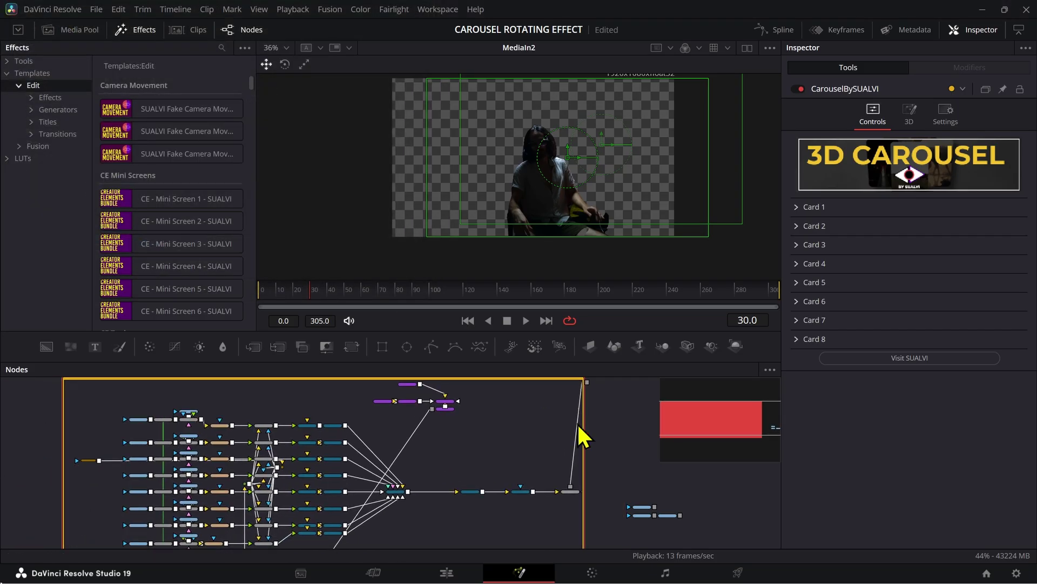
scroll(562, 469, "up", 2)
scroll(405, 413, "up", 2)
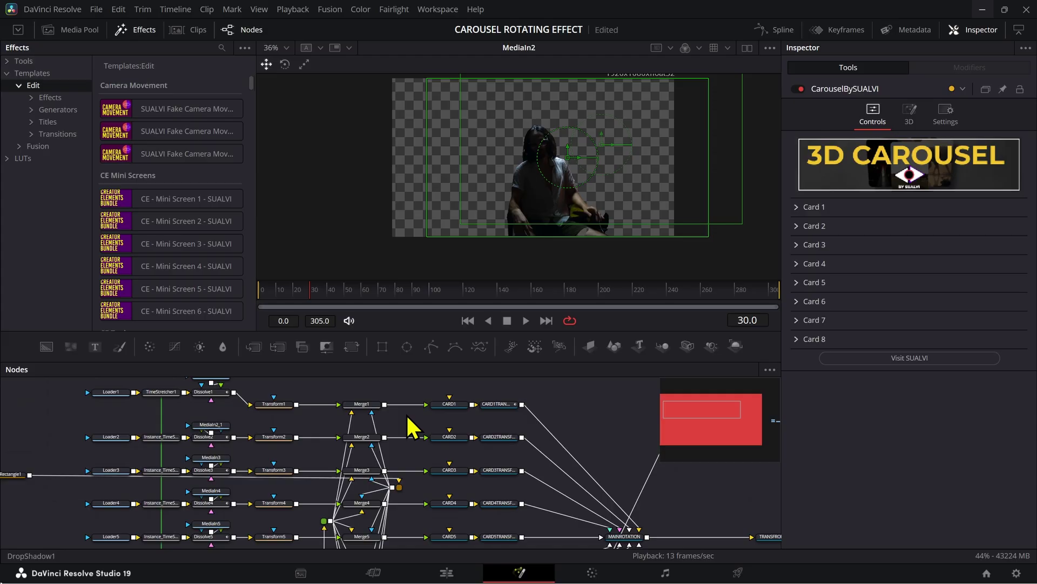
scroll(476, 475, "up", 2)
left_click(146, 482)
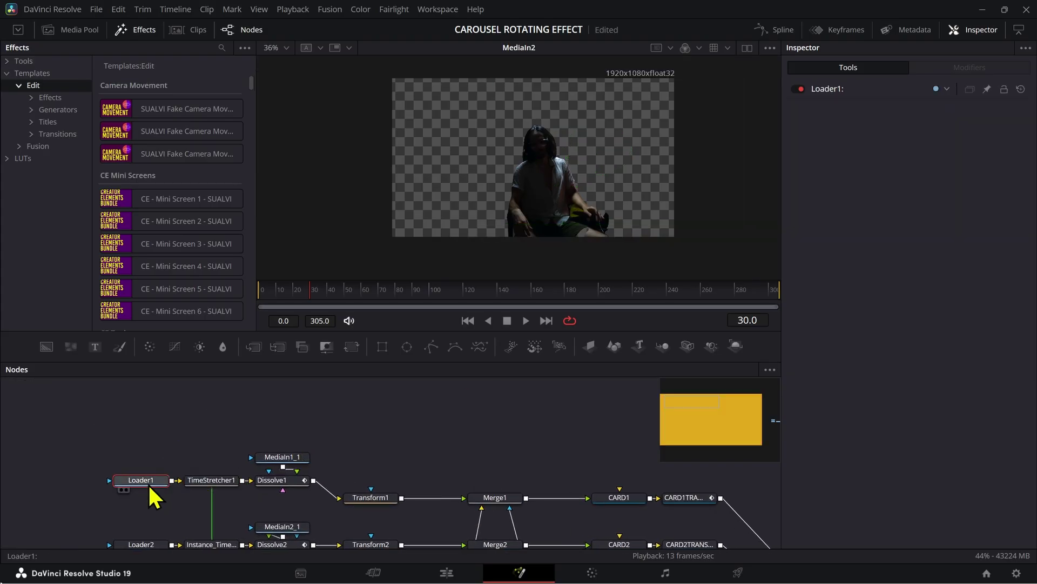
left_click_drag(522, 436, 464, 439)
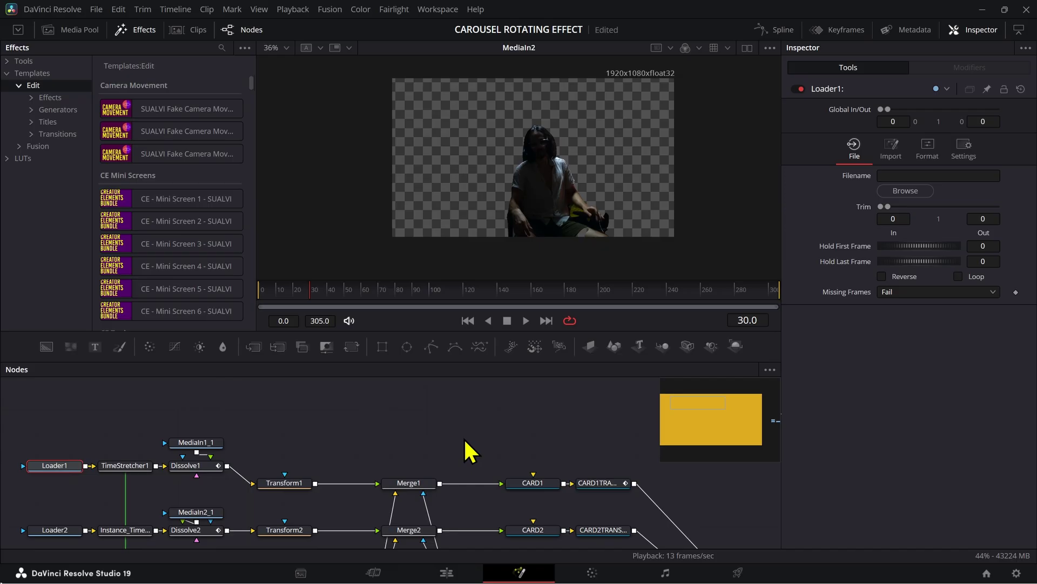
scroll(469, 451, "down", 3)
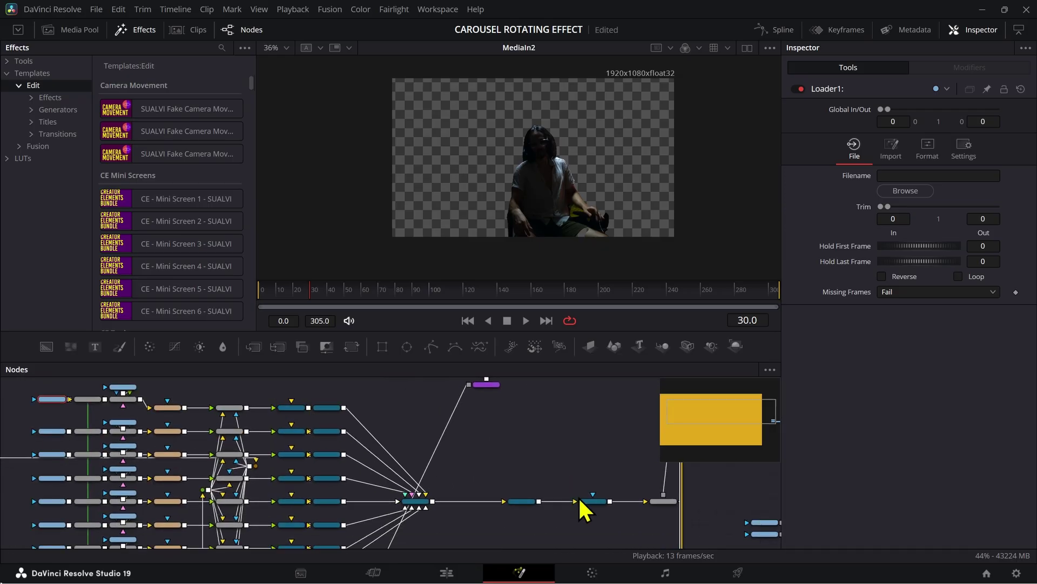
scroll(581, 503, "down", 5)
scroll(475, 497, "up", 8)
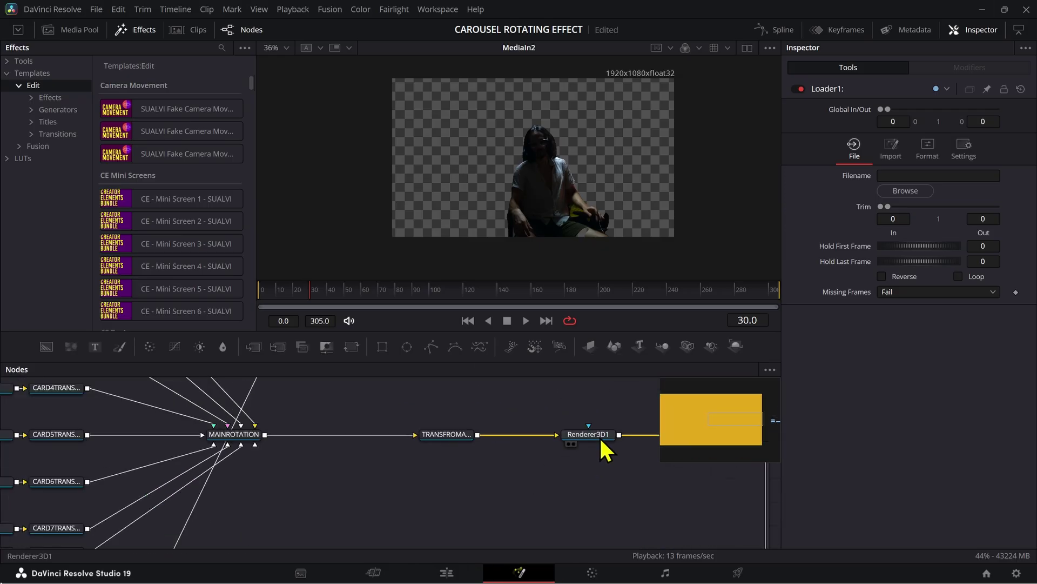
scroll(598, 436, "down", 3)
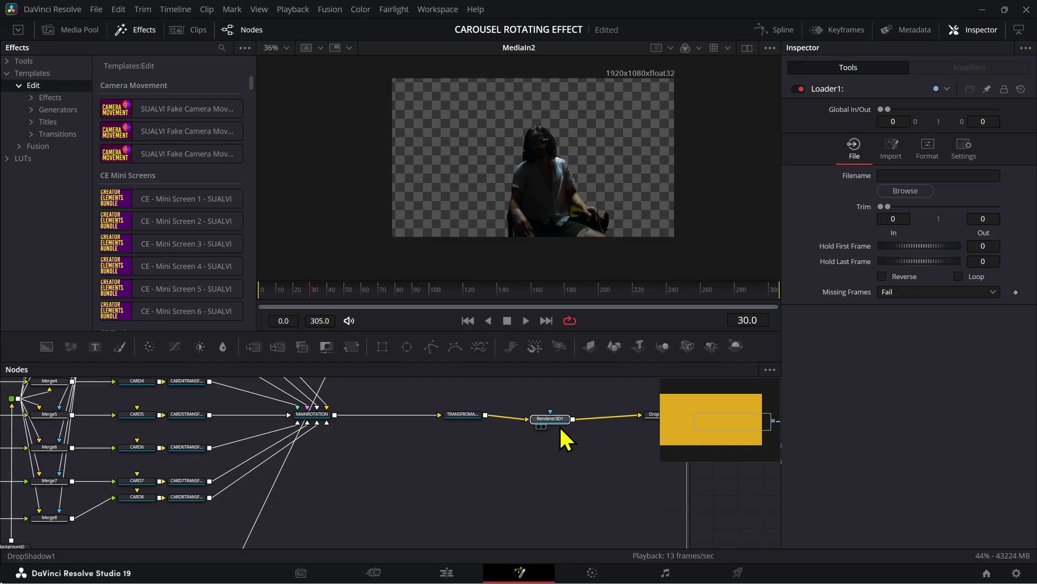
- Enlarge the node graph area and reposition Renderer3D1 below the transform node that follows MAINROTATION
left_click_drag(559, 417, 487, 497)
left_click_drag(508, 331, 510, 204)
left_click_drag(578, 168, 634, 173)
left_click_drag(543, 352, 552, 377)
left_click_drag(493, 456, 452, 429)
scroll(489, 440, "down", 4)
scroll(625, 415, "up", 4)
- Move the MediaIn1 and MediaIn2 nodes into the carousel group by cutting and pasting them
left_click_drag(612, 395, 644, 485)
key("Delete")
left_click_drag(379, 455, 483, 389)
left_click(444, 468)
key("ctrl+v")
- Arrange MediaIn1 and MediaIn2 beneath the CARD8 branch and load MediaIn2 in the viewer
left_click_drag(516, 485, 281, 453)
left_click(447, 435)
left_click(287, 486)
key("2")
left_click_drag(281, 469, 380, 455)
left_click(232, 486)
left_click_drag(568, 343, 457, 430)
- Merge DropShadow1 with MediaIn1, redoing the connection and swapping the inputs so MediaIn1 is the background
left_click_drag(439, 404, 137, 530)
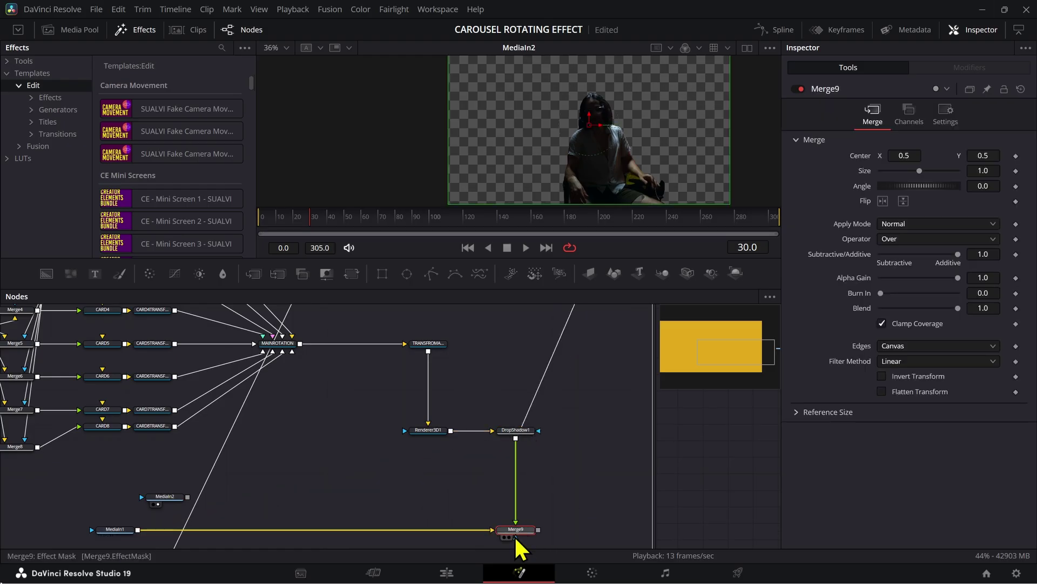
key("ctrl+z")
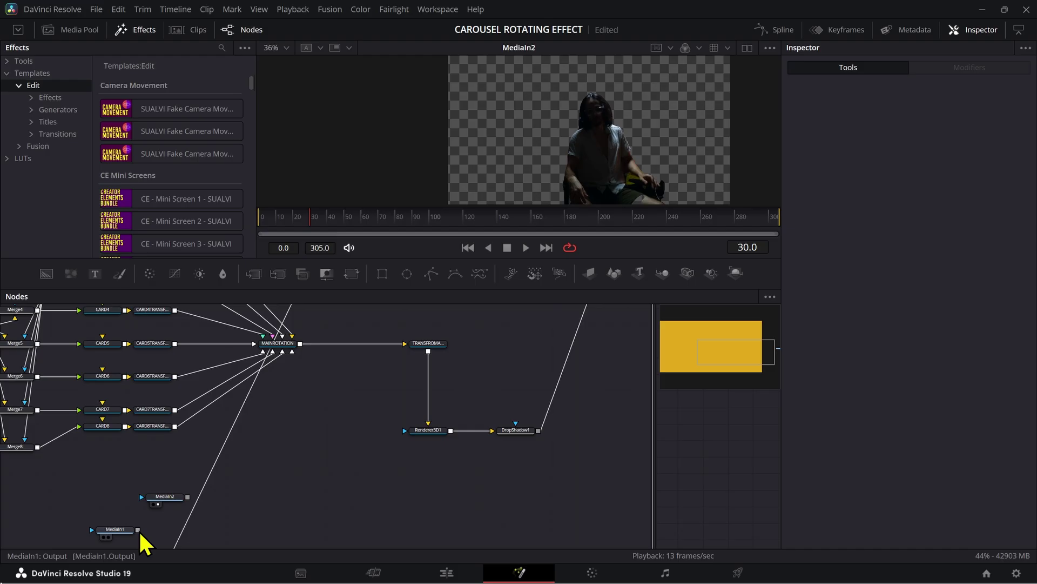
left_click_drag(138, 530, 538, 431)
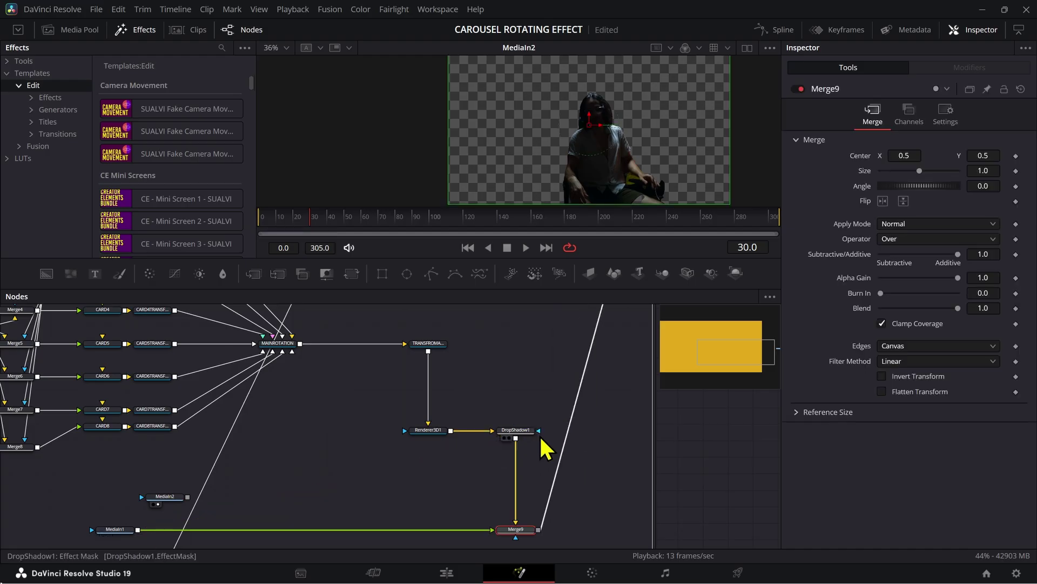
key("ctrl+t")
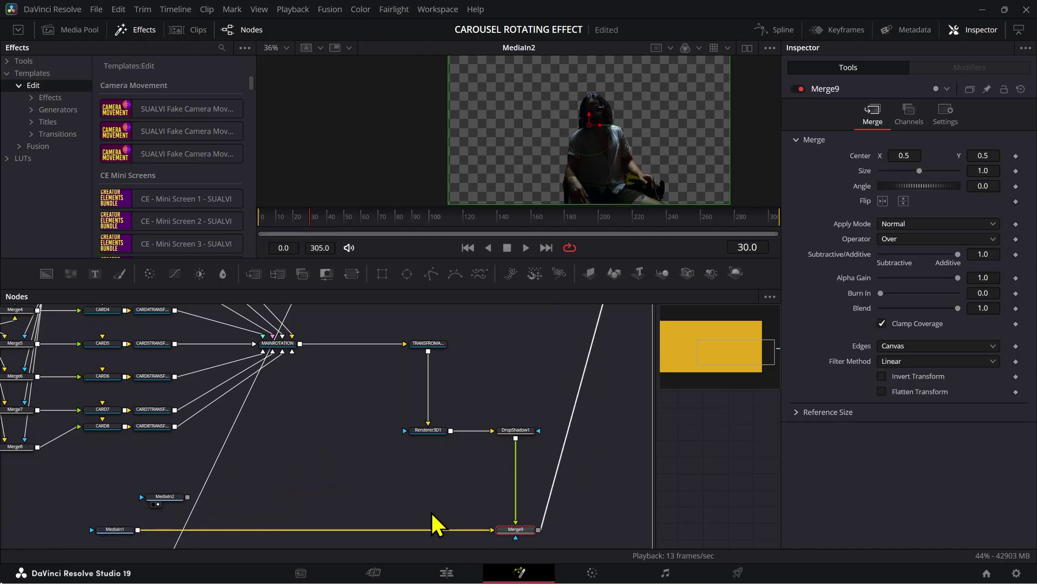
- View MediaIn1 and the Merge9 output, and check the state of the carousel nodes feeding that merge
left_click(116, 532)
key("1")
left_click(522, 530)
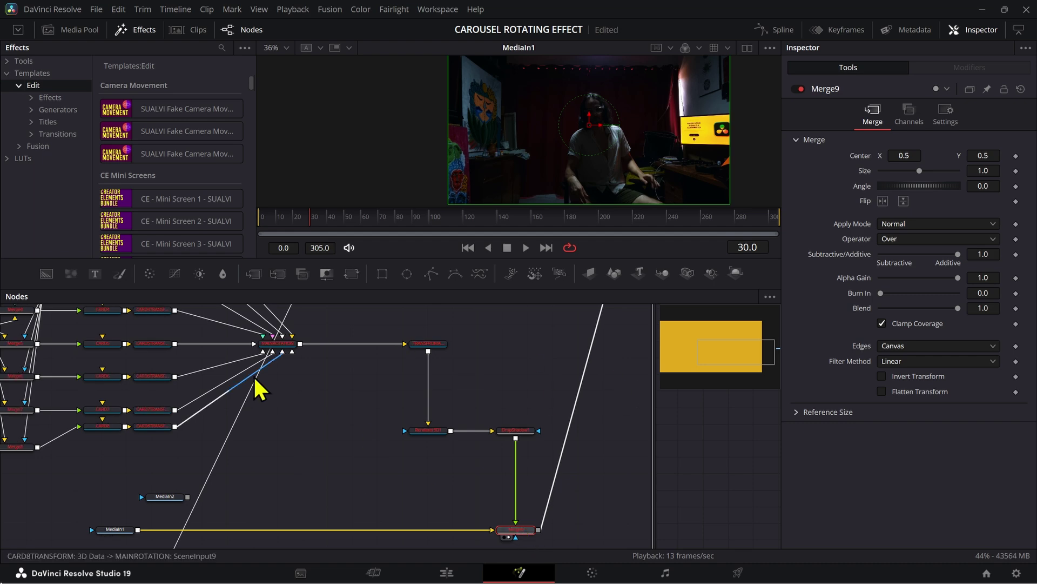
left_click_drag(284, 382, 414, 416)
scroll(496, 391, "down", 2)
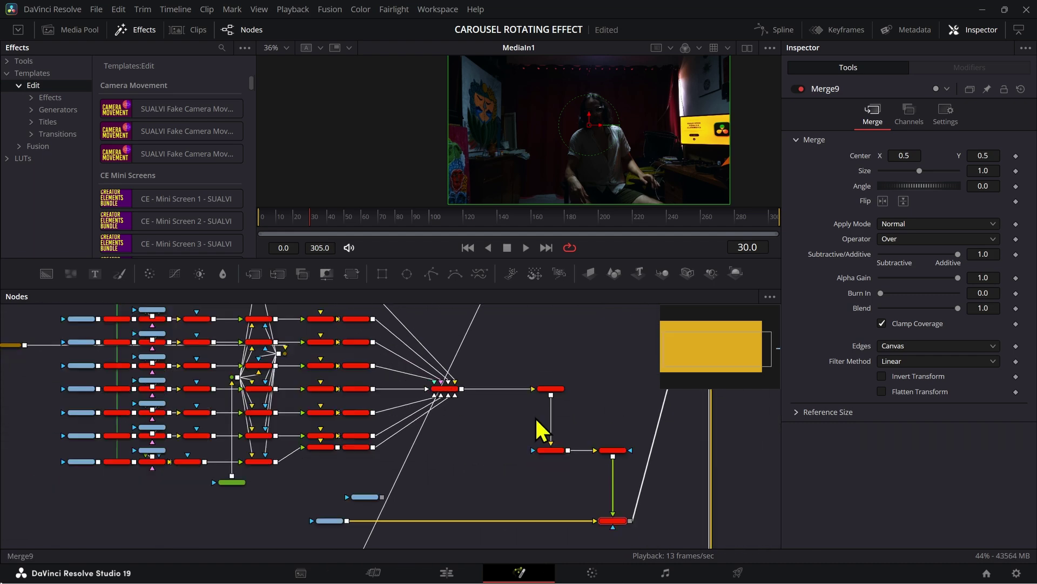
scroll(499, 409, "up", 2)
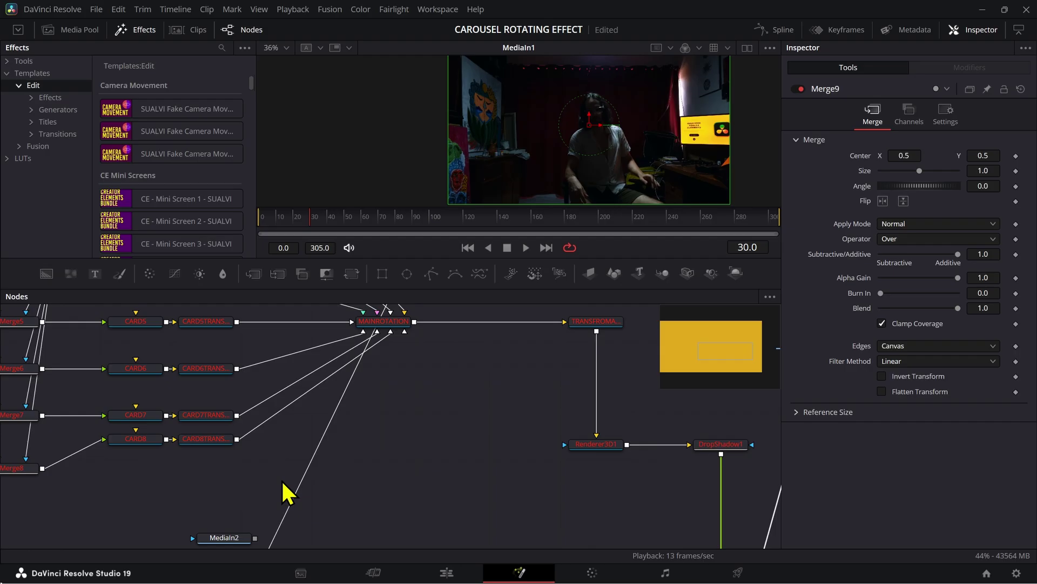
scroll(282, 480, "down", 2)
- Reposition and view MediaIn2, feed it into a new Image Plane 3D, and view the plane in 3D
left_click(208, 497)
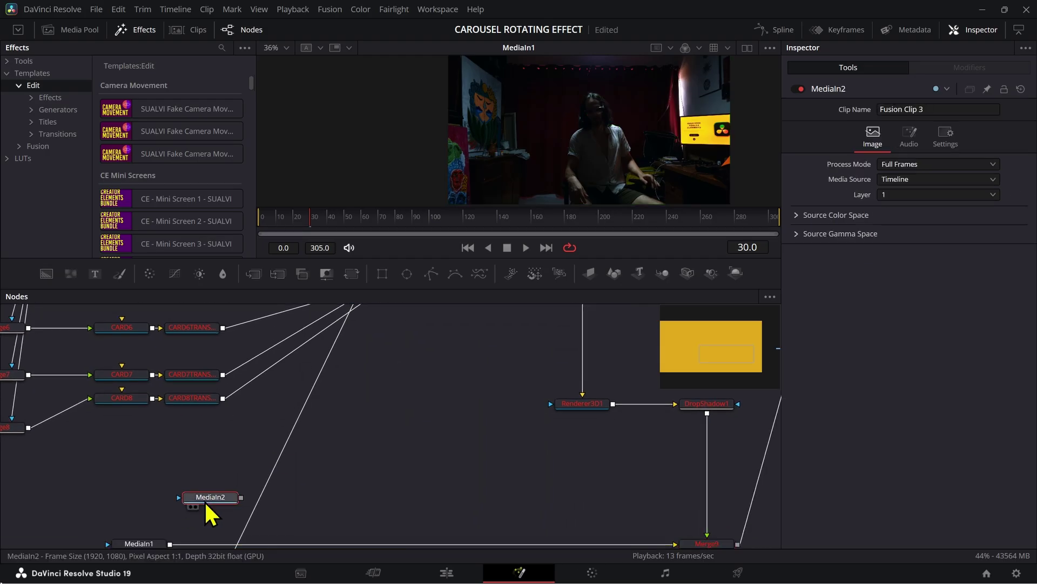
left_click_drag(208, 497, 233, 460)
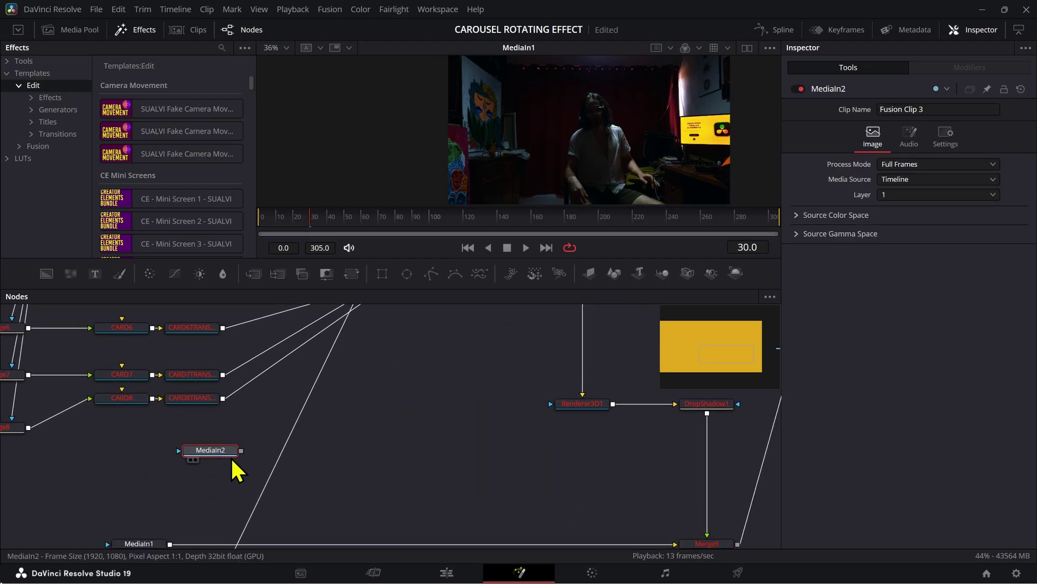
key("1")
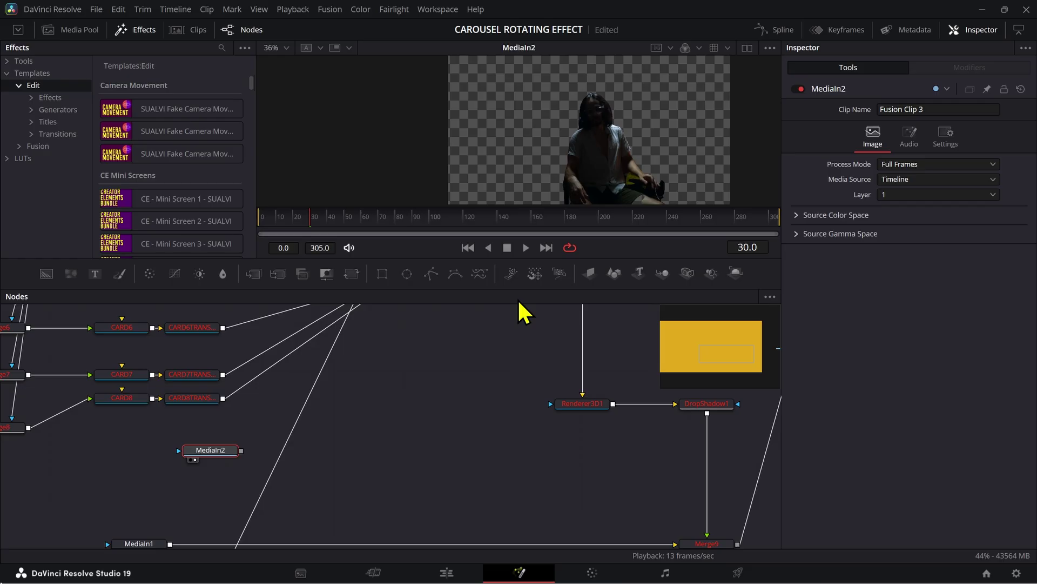
left_click(589, 273)
left_click_drag(287, 453, 367, 411)
key("1")
left_click_drag(482, 372, 469, 423)
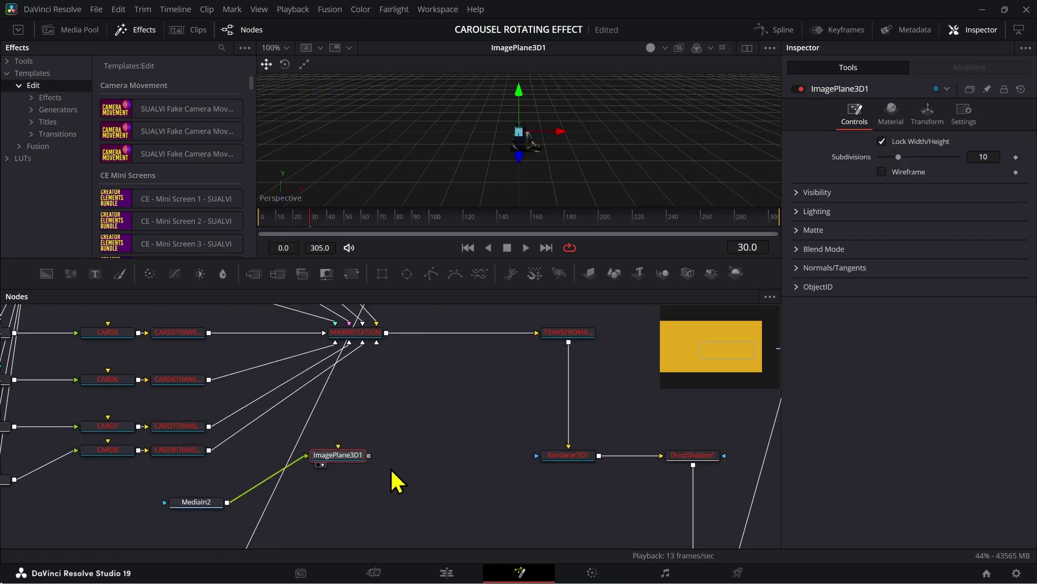
- Combine ImagePlane3D1 with the carousel's transform output in a Merge 3D placed before Renderer3D1
left_click_drag(369, 456, 486, 406)
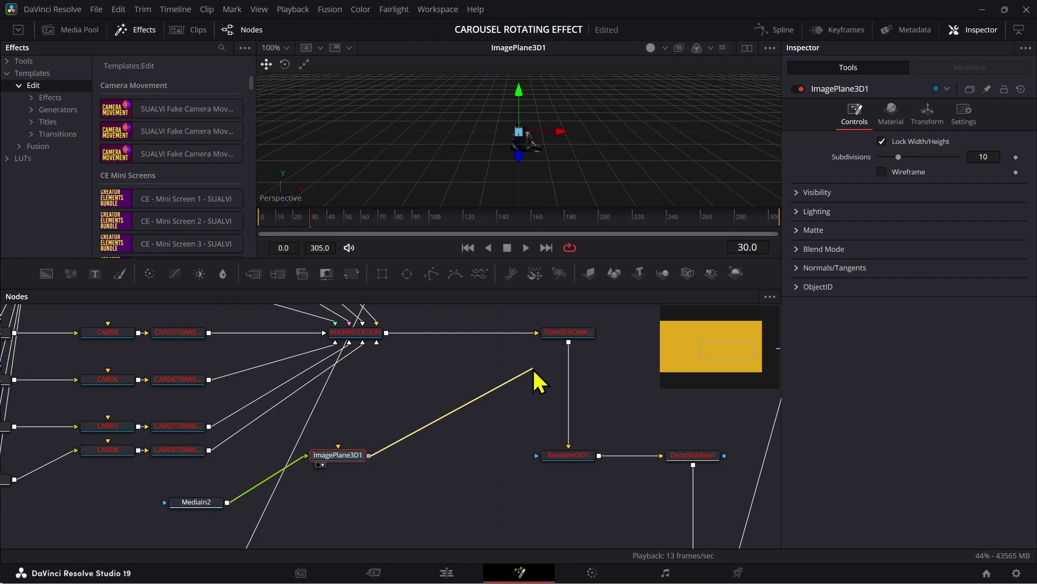
left_click_drag(533, 369, 569, 346)
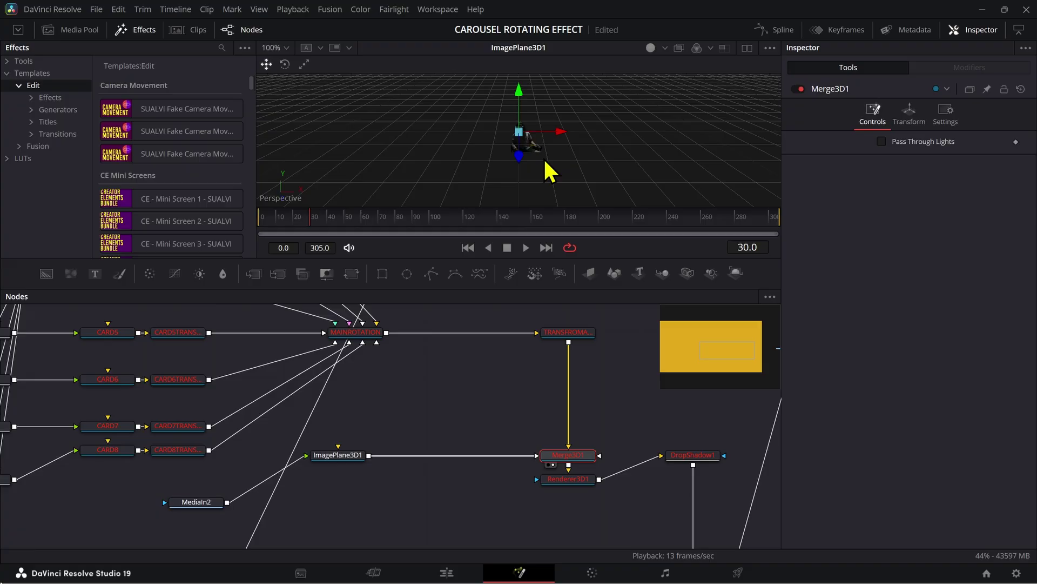
scroll(544, 173, "up", 1)
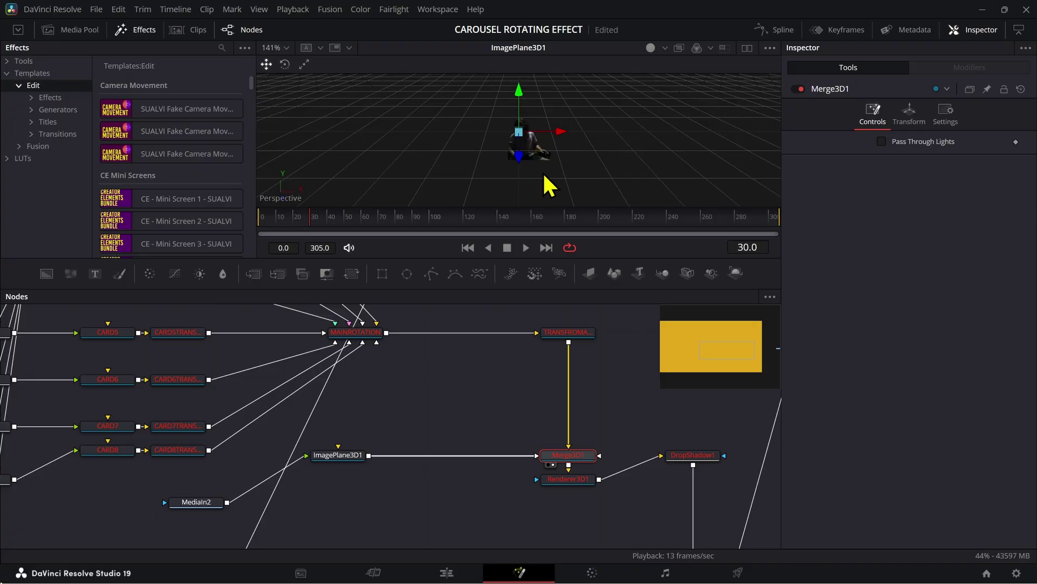
- Return to the Horizontal timeline on the Edit page and open Fusion Clip 2 in the Fusion page
left_click(447, 573)
left_click(304, 427)
right_click(305, 425)
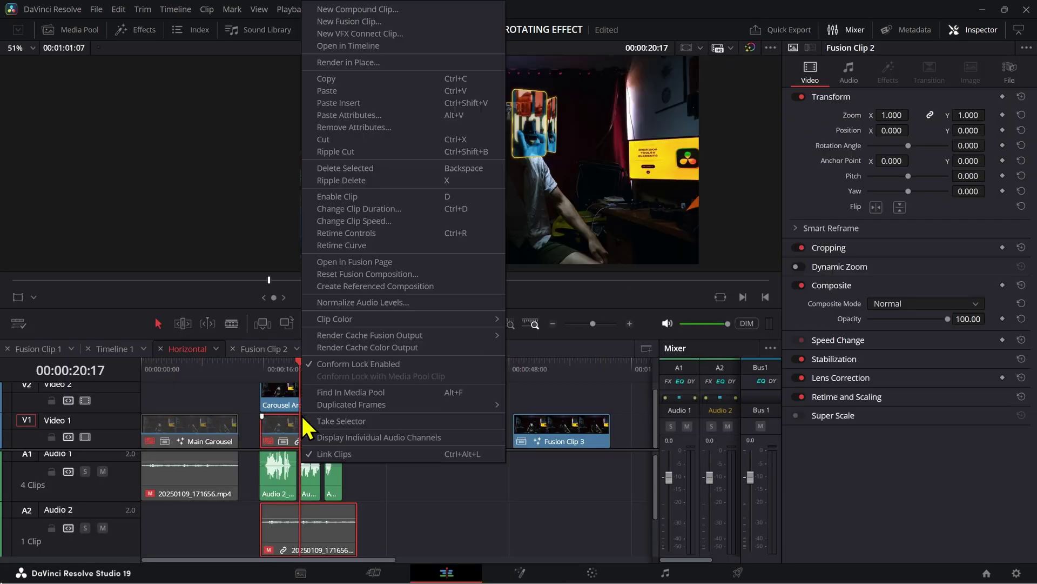
left_click(392, 263)
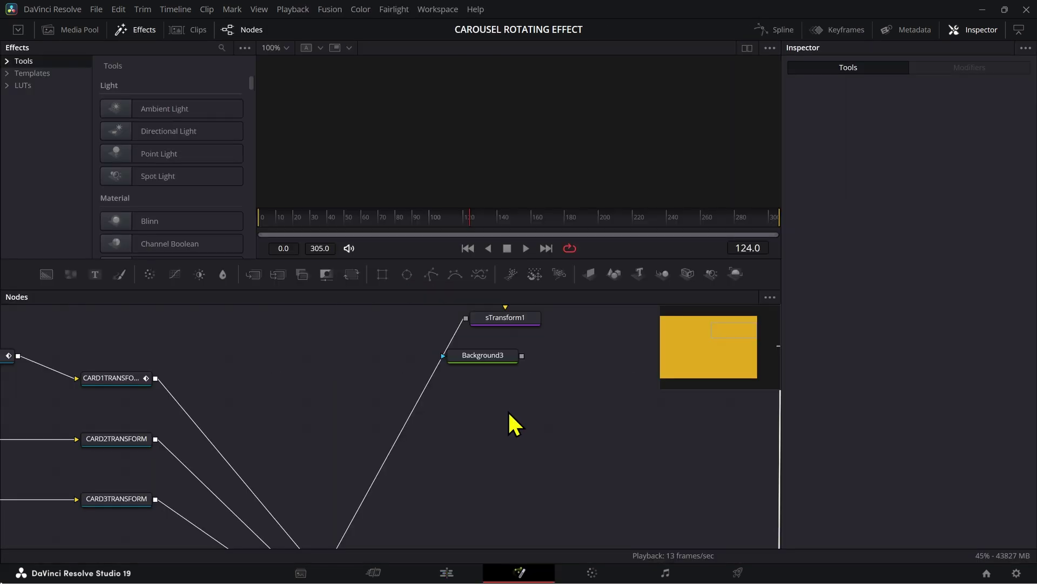
- Reposition MediaIn2 and delete the leftover Channel Booleans node between it and ImagePlane3D1
scroll(377, 418, "down", 4)
left_click_drag(384, 459, 430, 363)
scroll(403, 480, "up", 3)
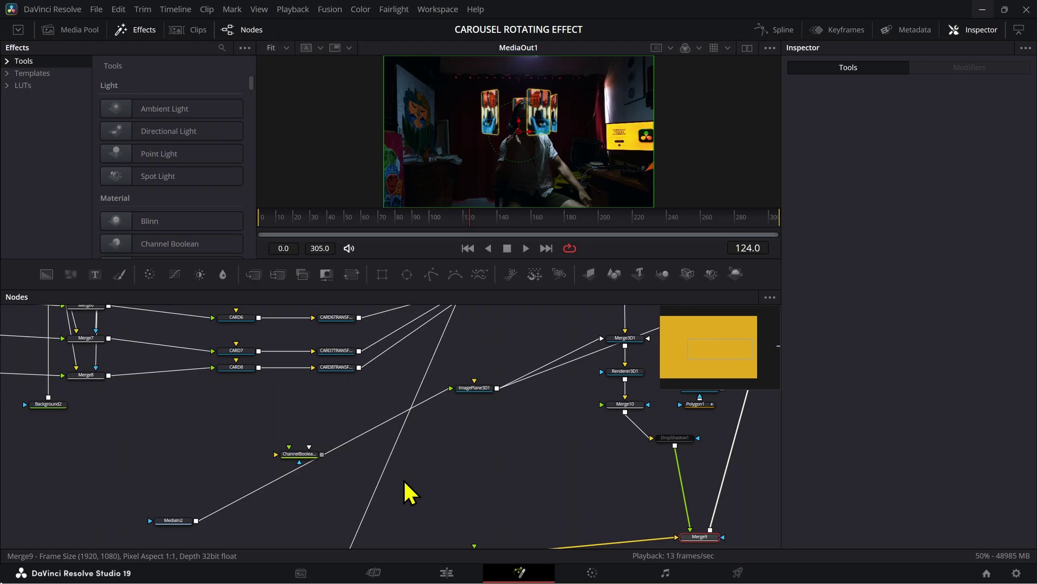
left_click_drag(404, 480, 525, 403)
scroll(309, 479, "down", 1)
left_click_drag(233, 464, 282, 397)
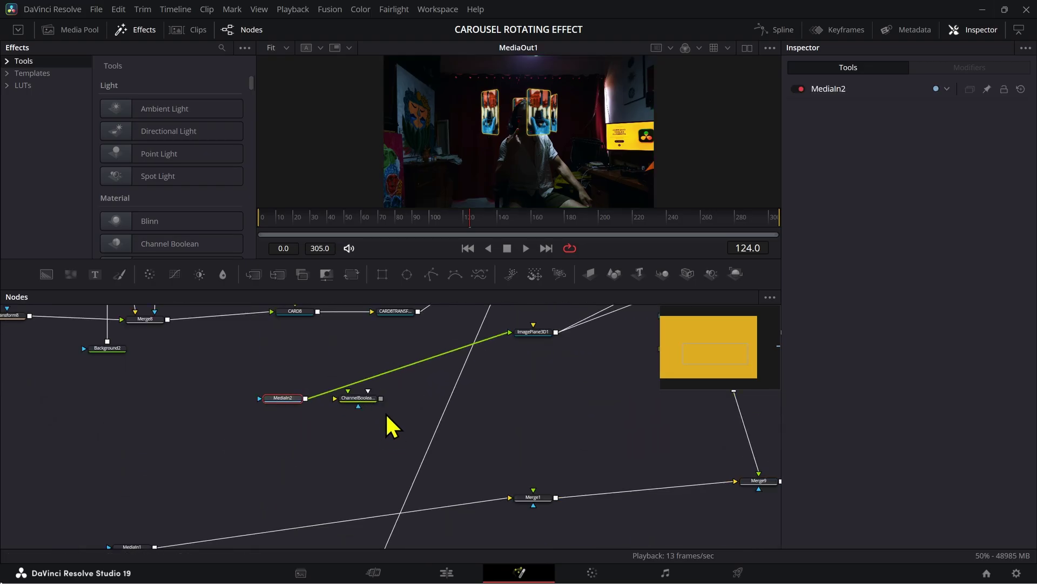
left_click(370, 401)
key("Delete")
- Move ImagePlane3D1 closer to MediaIn2 and show Merge3D1 in the viewer
scroll(424, 425, "up", 2)
scroll(424, 424, "right", 2)
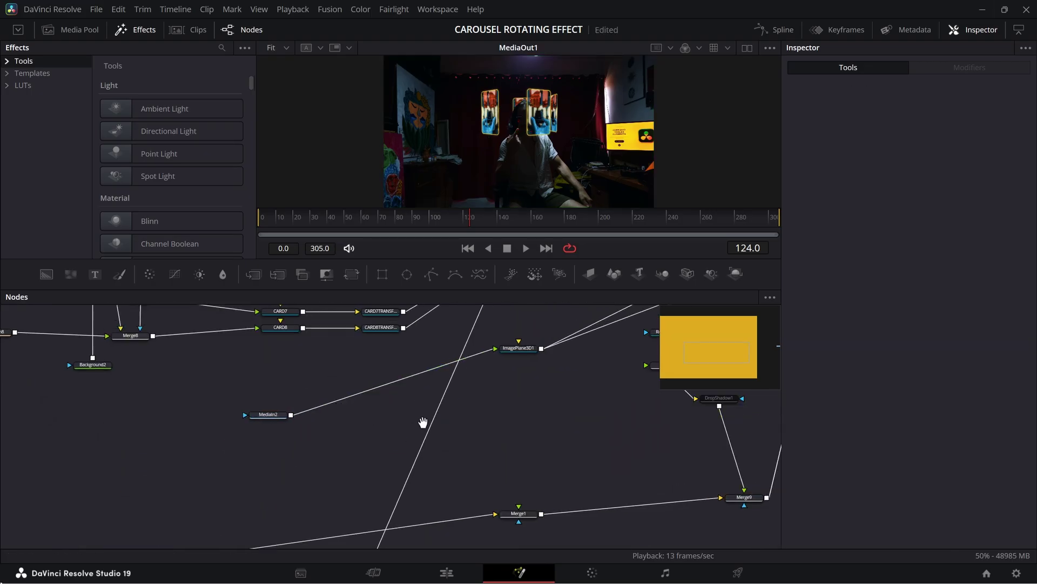
left_click(512, 361)
left_click_drag(519, 359, 304, 476)
key("2")
left_click(521, 372)
key("1")
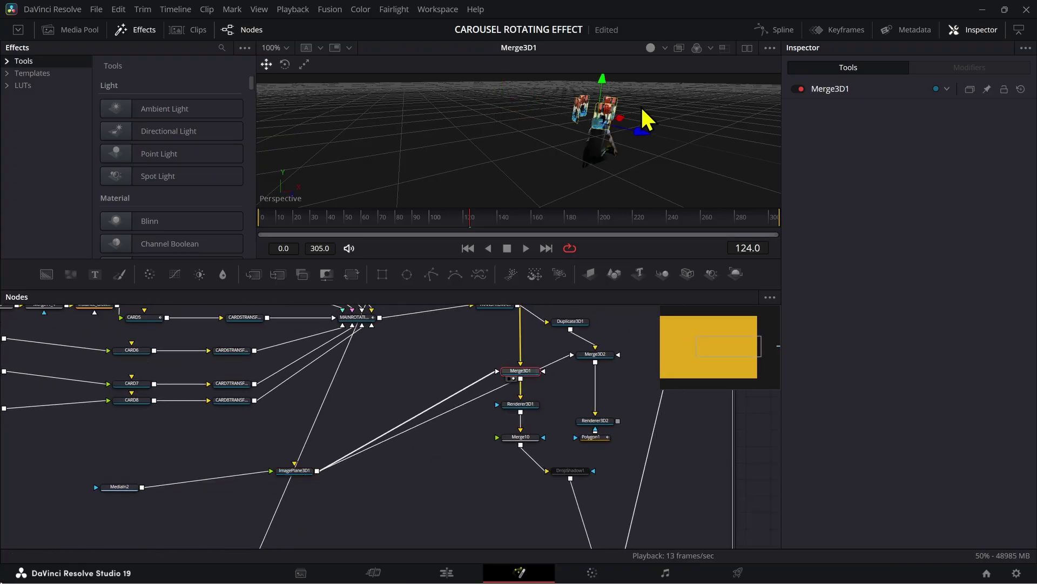
- Examine from several angles how the subject plane sits among the carousel cards, checking Merge3D1 and ImagePlane3D1
mouse_move(641, 105)
left_mouse_down()
mouse_move(504, 92)
mouse_move(517, 132)
mouse_move(493, 188)
mouse_move(510, 149)
mouse_move(538, 163)
mouse_move(551, 137)
mouse_move(536, 132)
left_mouse_up()
scroll(492, 188, "up", 1)
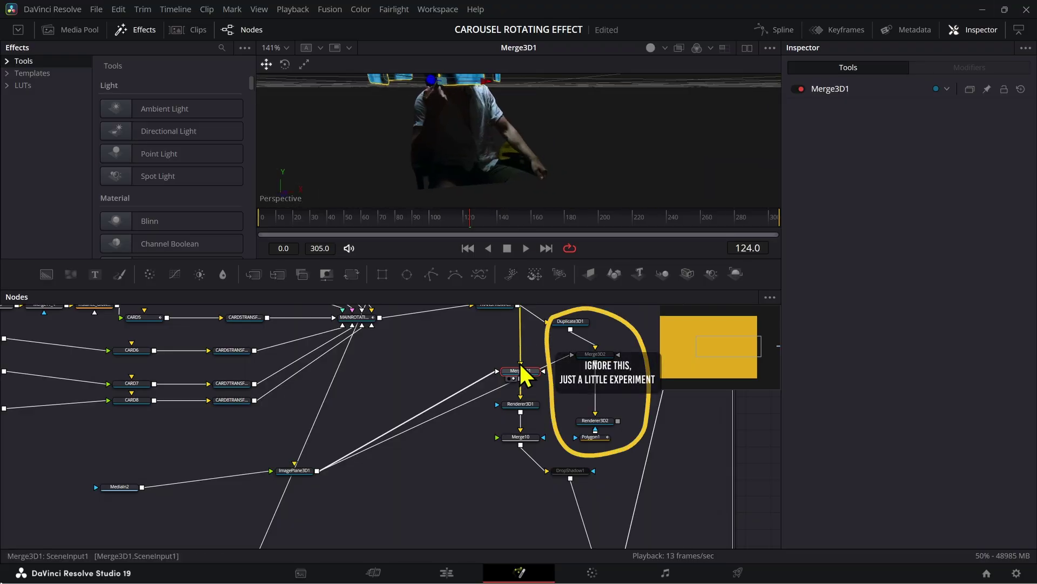
scroll(475, 445, "up", 4)
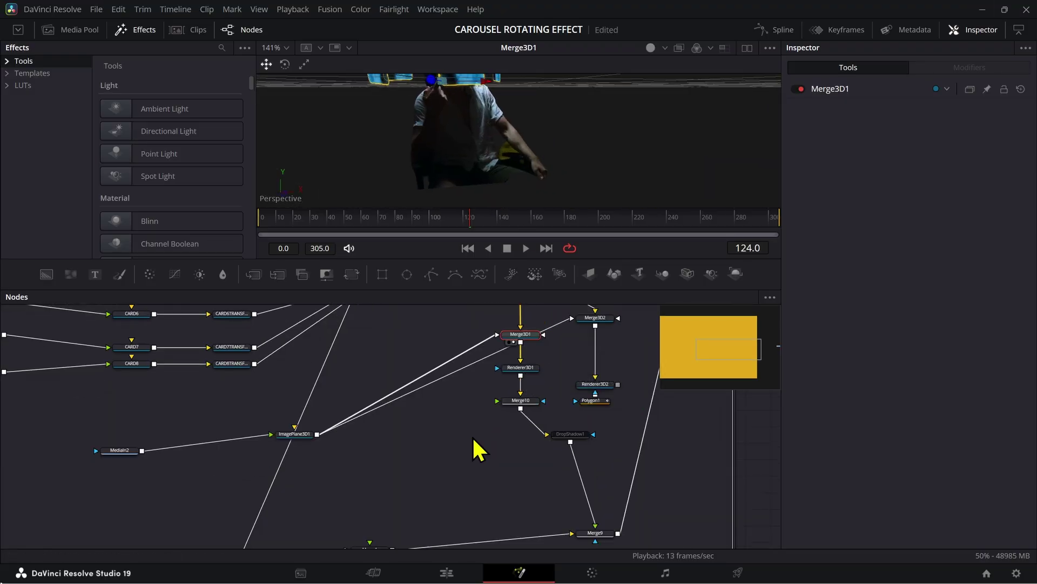
scroll(475, 449, "down", 1)
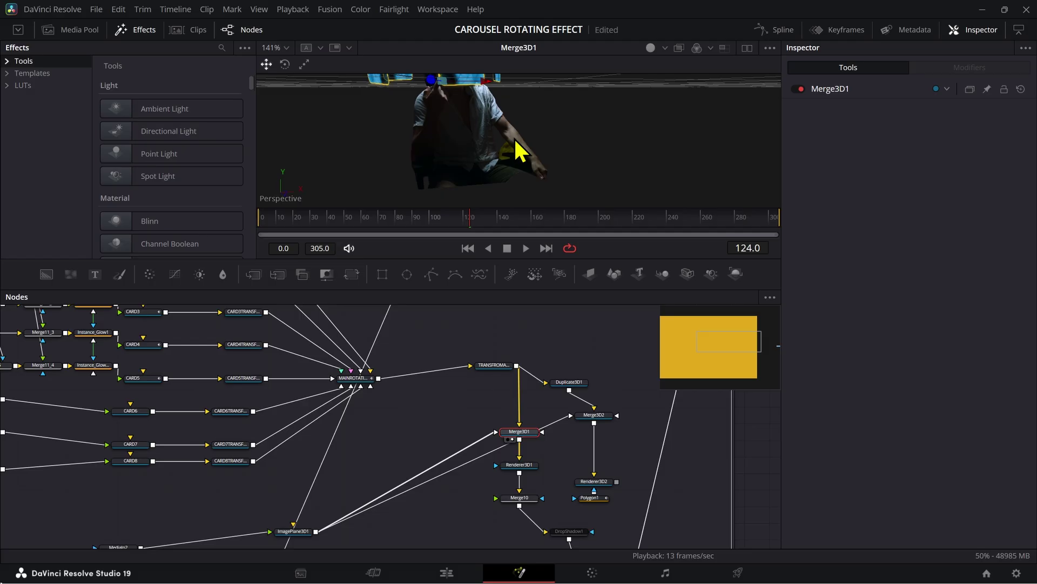
mouse_move(515, 140)
left_mouse_down()
mouse_move(673, 169)
mouse_move(579, 145)
mouse_move(618, 147)
mouse_move(737, 192)
mouse_move(483, 160)
mouse_move(634, 160)
mouse_move(532, 141)
left_mouse_up()
scroll(584, 132, "down", 3)
scroll(532, 141, "up", 3)
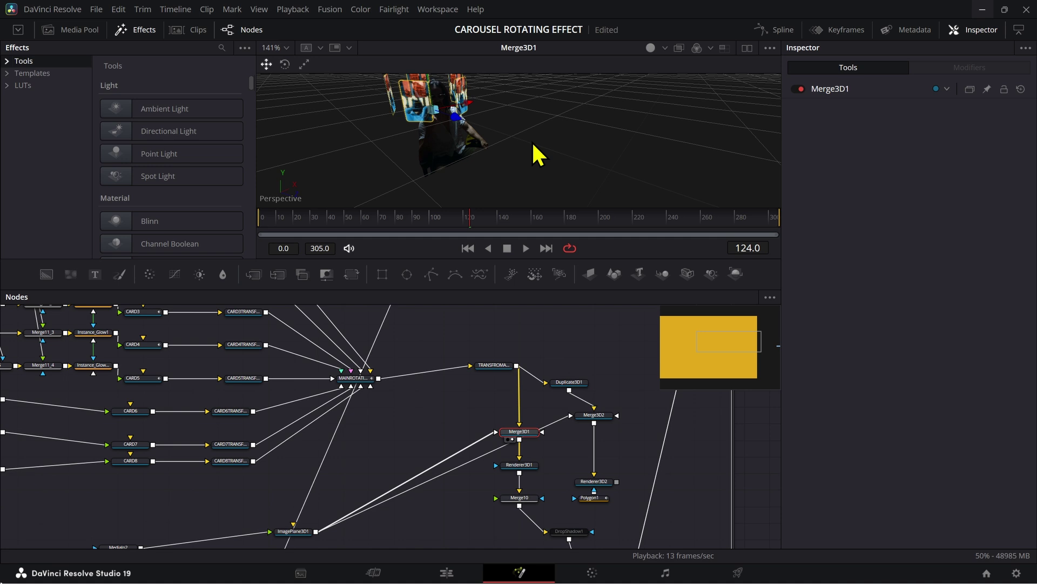
left_click(293, 532)
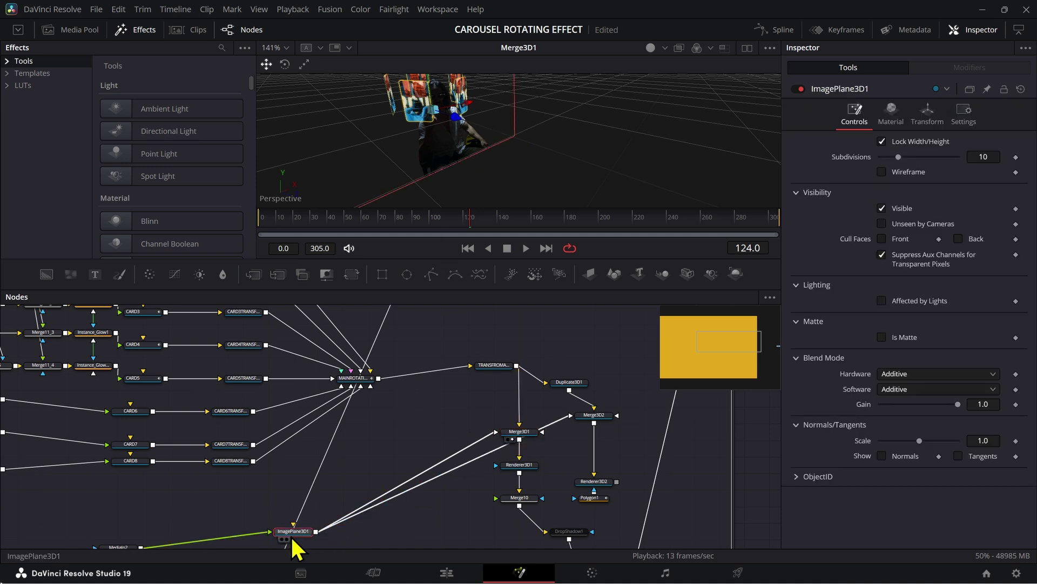
left_click_drag(476, 145, 535, 166)
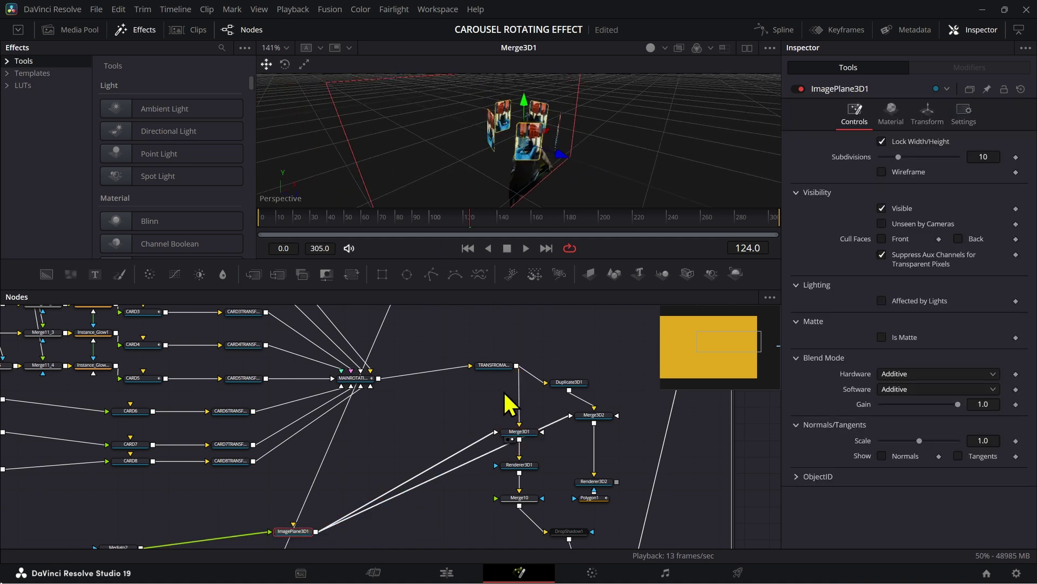
left_click(522, 432)
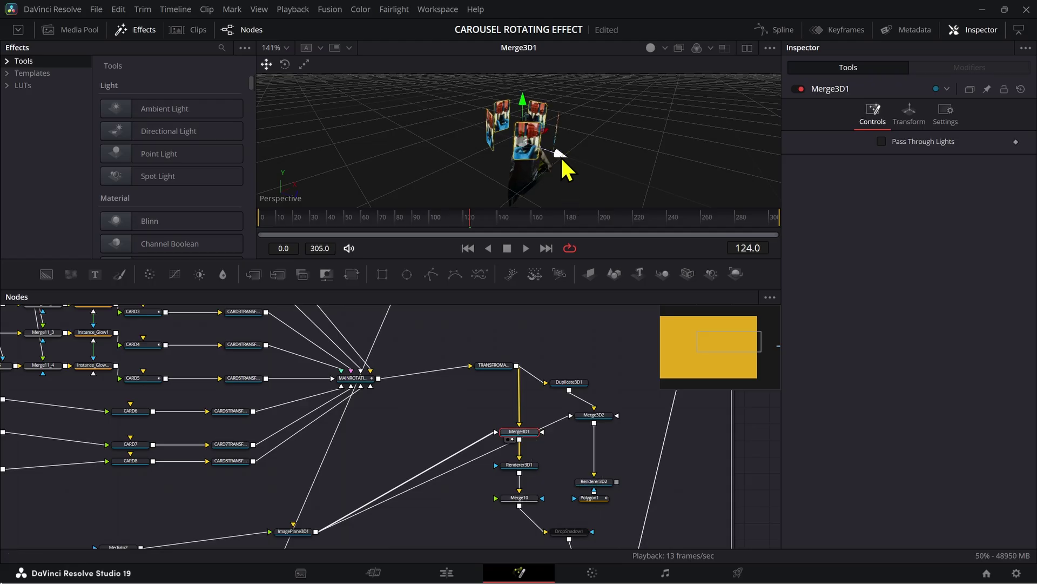
left_click(292, 532)
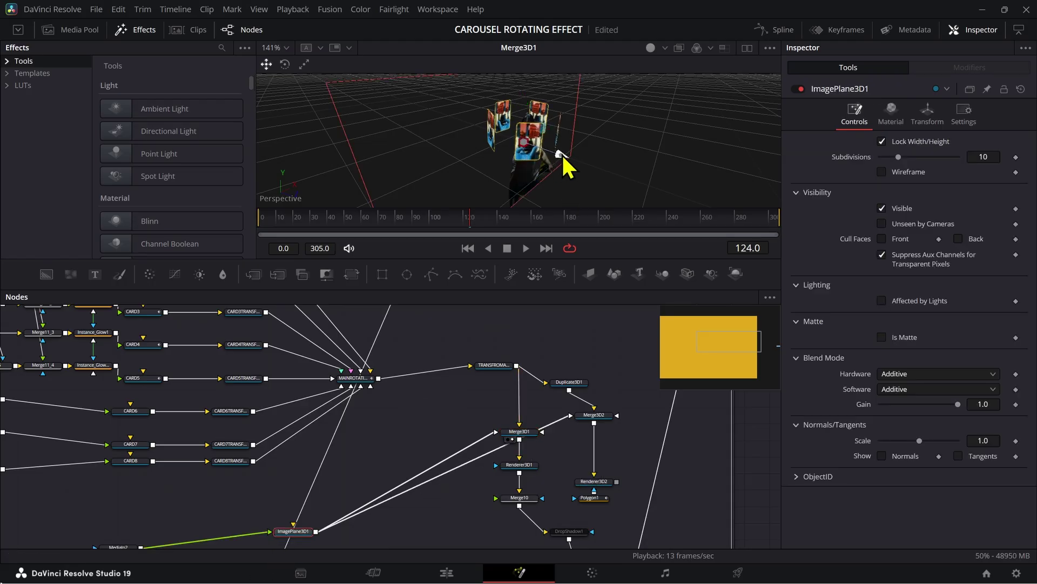
- Show the Merge9 composite output in the viewer
left_click_drag(572, 416, 541, 343)
left_click_drag(566, 536, 514, 370)
left_click(508, 400)
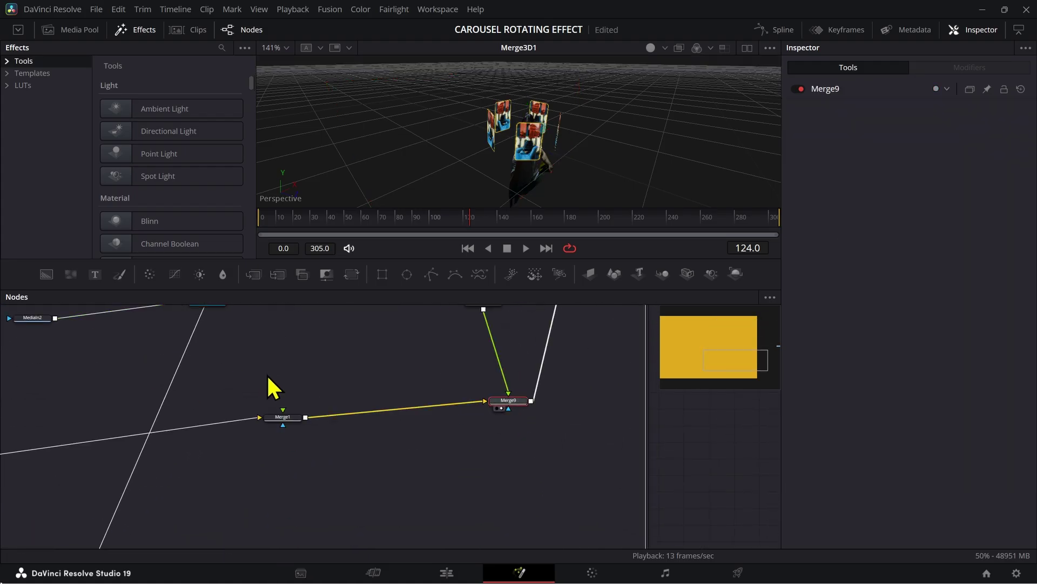
key("1")
- Try a Z translation of -0.34 on ImagePlane3D1, and undo it
left_click_drag(340, 347, 398, 429)
left_click(301, 374)
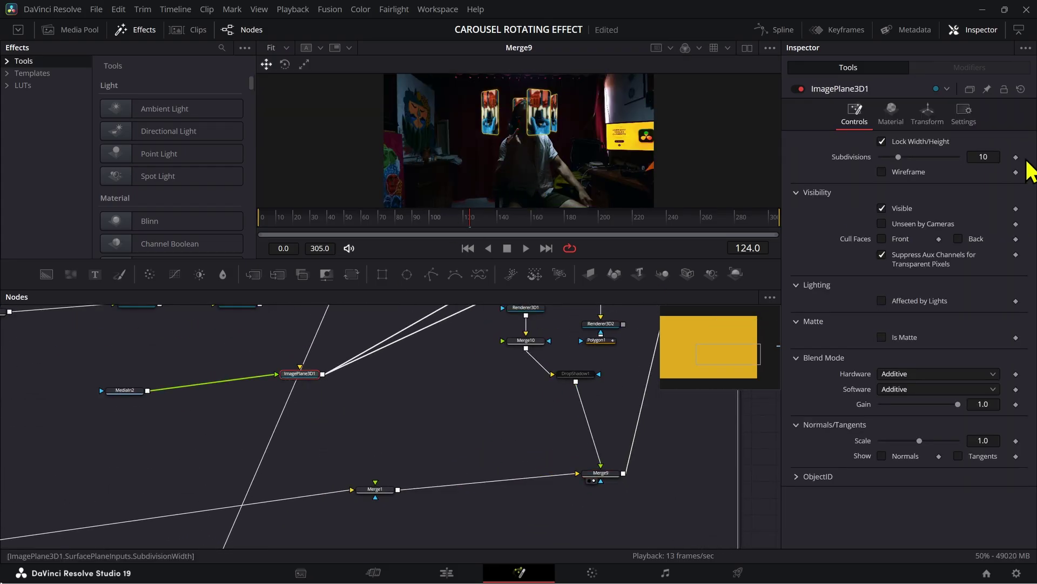
left_click(927, 114)
left_click_drag(991, 184, 983, 184)
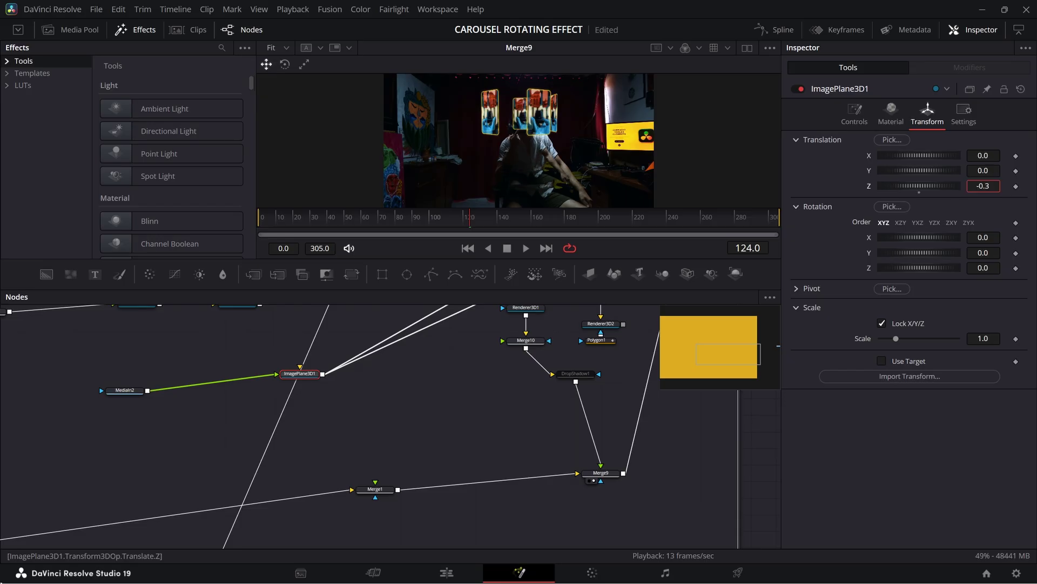
type("4")
key("Return")
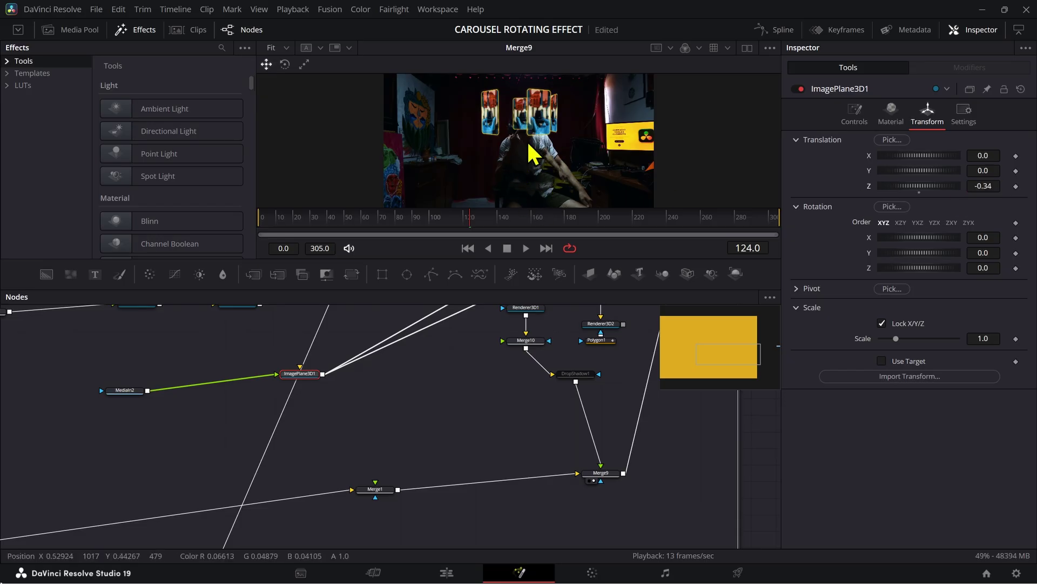
key("ctrl+z")
- Select the CarouselBySUALVI group and review its 3D translation, rotation, scale, spin and shadow controls
left_click_drag(560, 379, 548, 456)
left_click_drag(432, 356, 436, 447)
left_click_drag(386, 368, 385, 442)
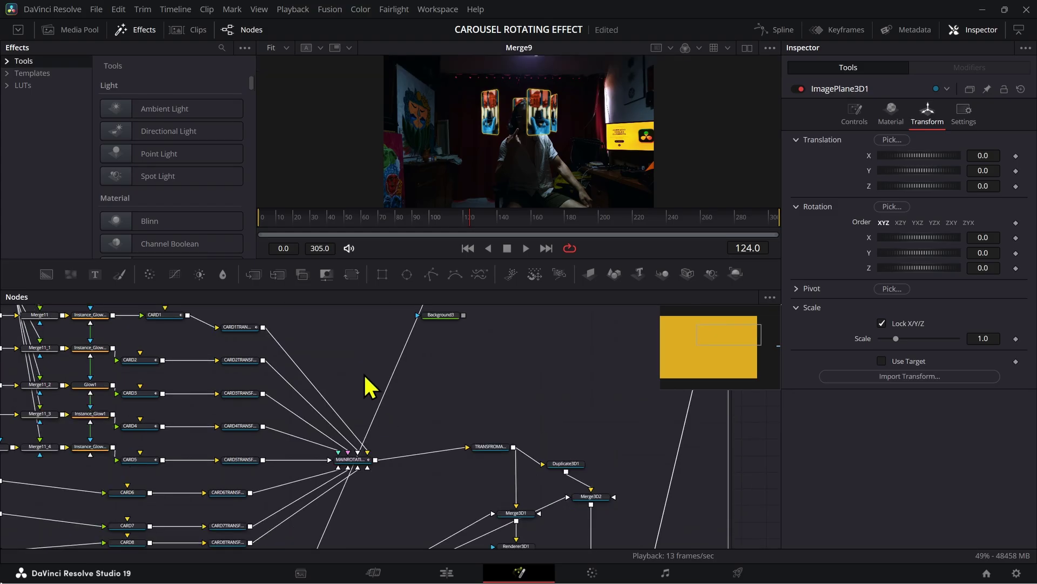
left_click_drag(364, 346, 364, 494)
left_click(365, 356)
scroll(381, 455, "down", 6)
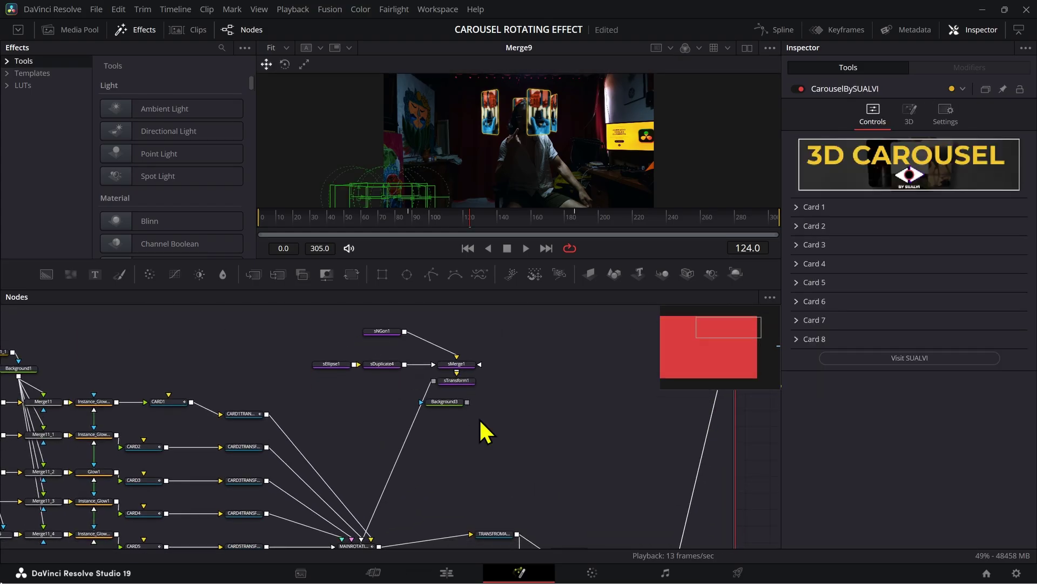
left_click(913, 114)
scroll(943, 225, "down", 4)
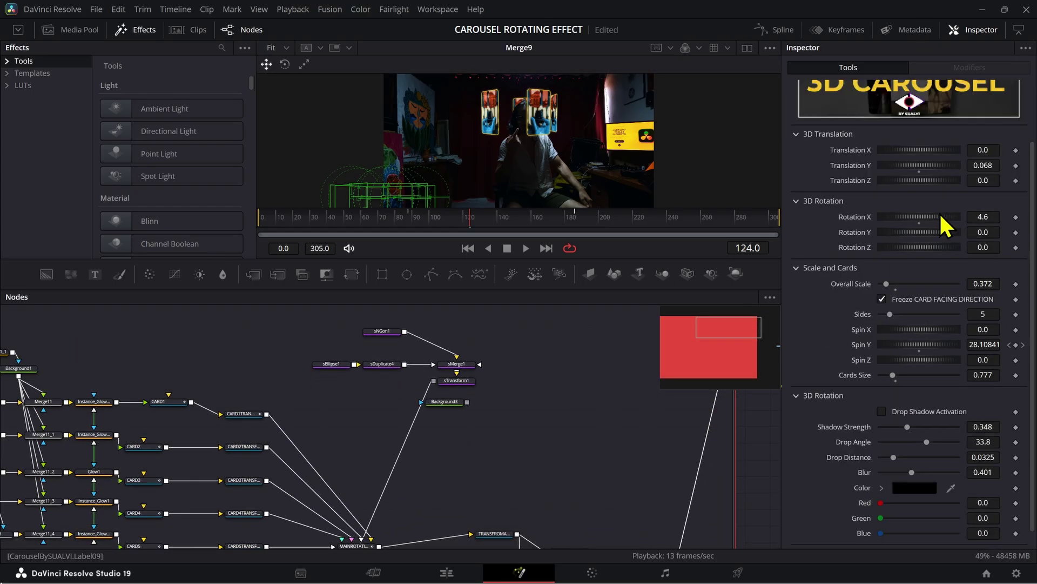
- Inspect the settings of the MAINROTATION and TRANSFROMANDCONTROL nodes inside the carousel group
left_click_drag(401, 468, 603, 360)
scroll(366, 359, "down", 4)
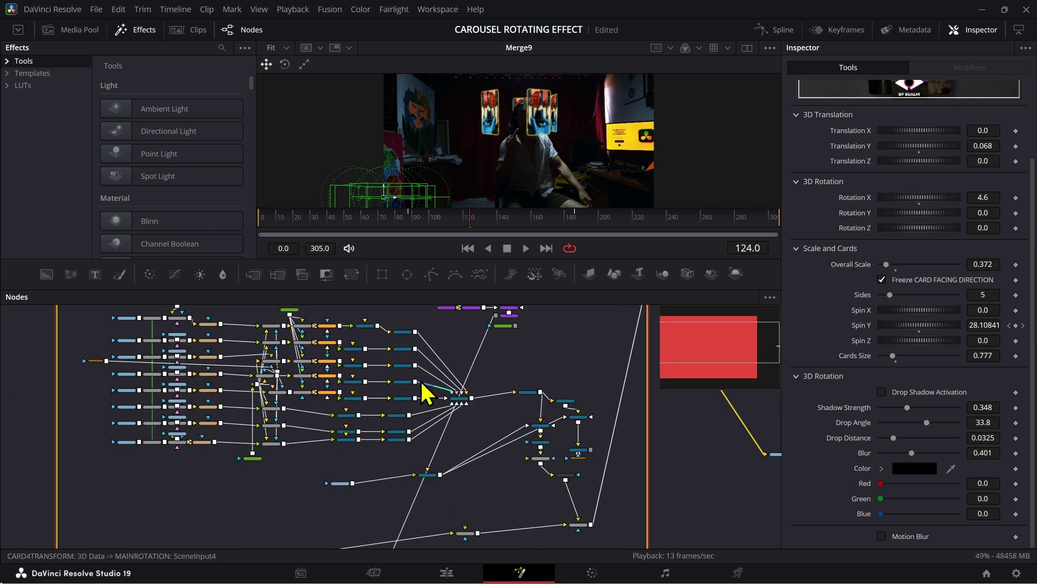
scroll(469, 385, "up", 5)
left_click(461, 371)
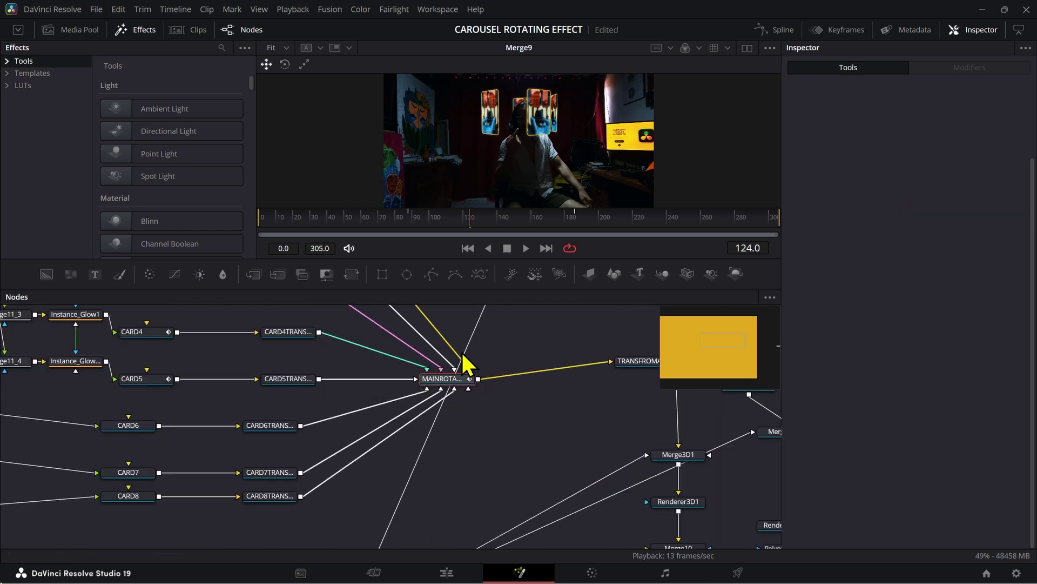
left_click(461, 382)
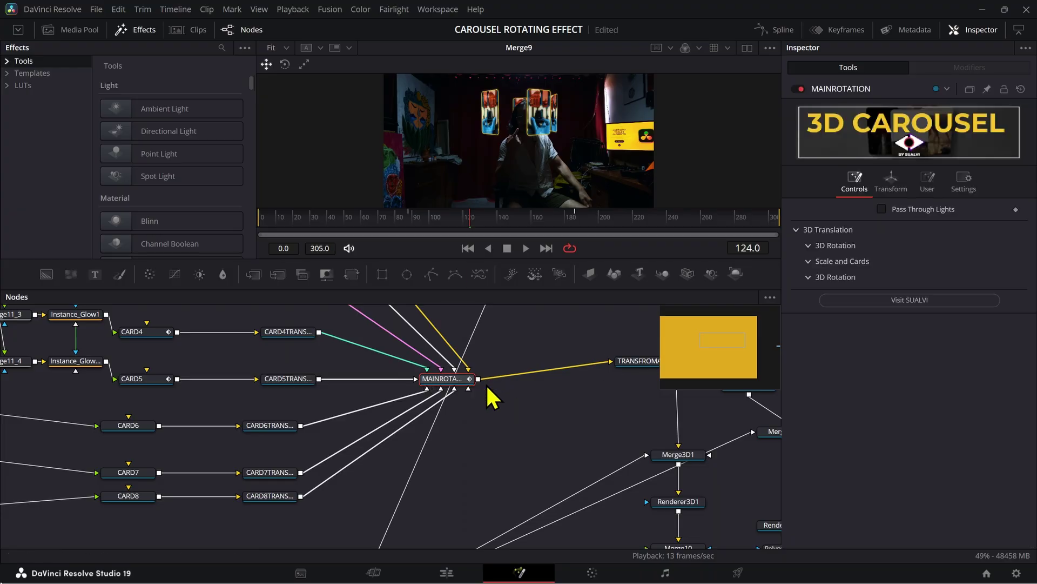
scroll(533, 344, "up", 2)
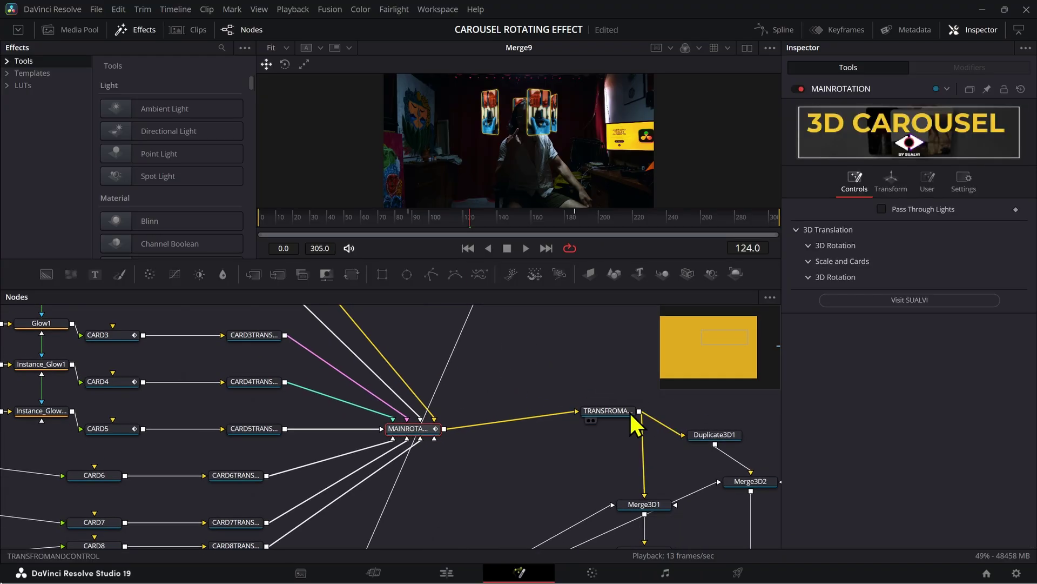
left_click(630, 410)
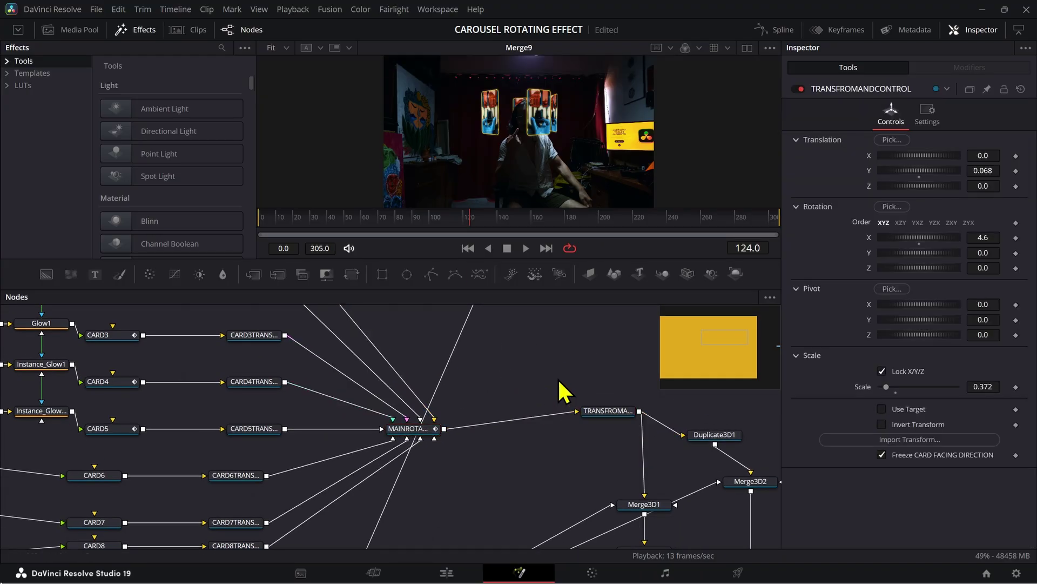
- Find the Merge11 nodes that add the border to the cards and show Merge11 in the viewer
scroll(112, 416, "down", 3)
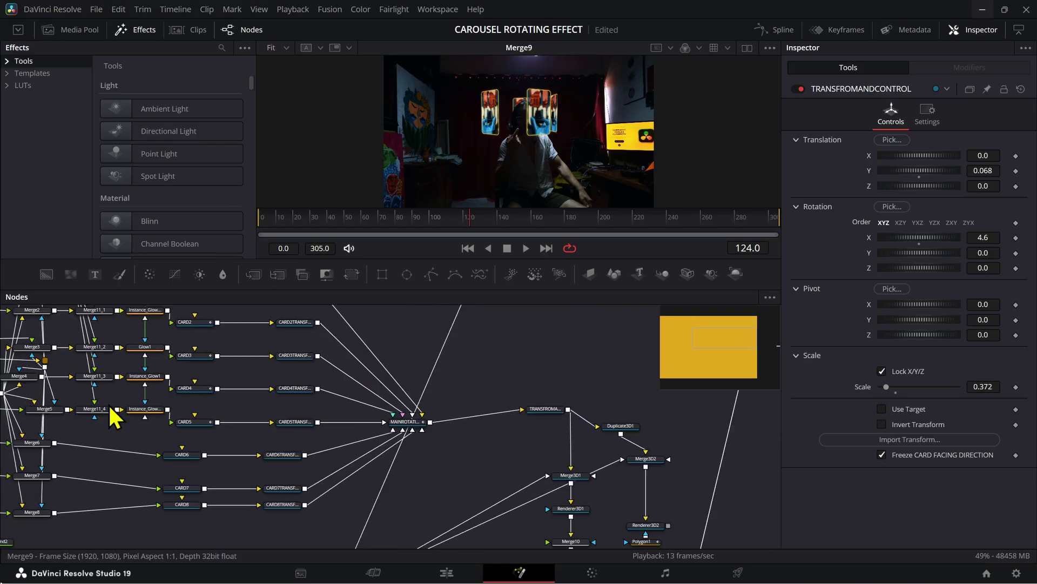
scroll(357, 449, "up", 1)
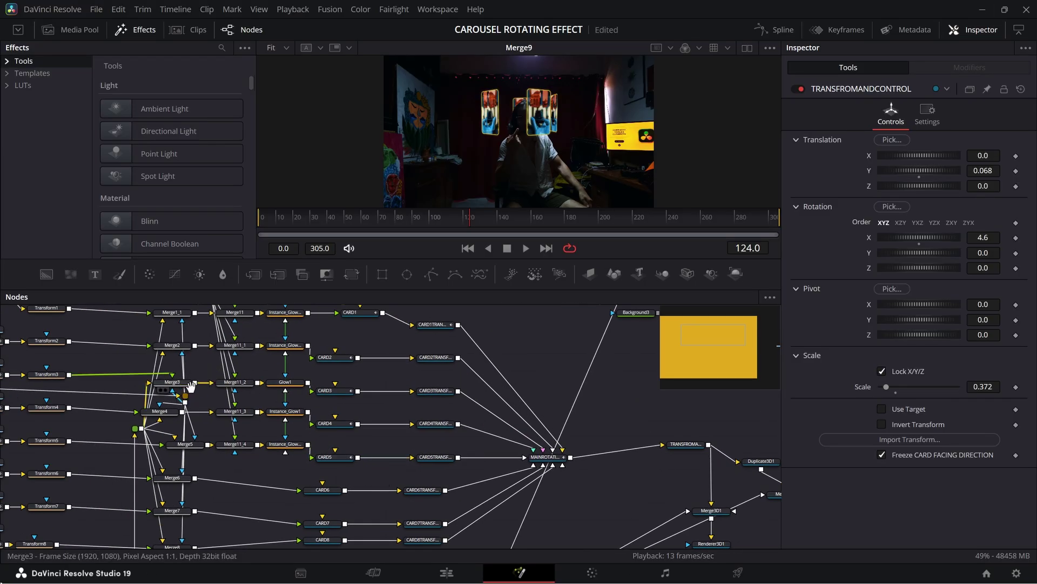
scroll(308, 463, "up", 2)
scroll(338, 389, "up", 1)
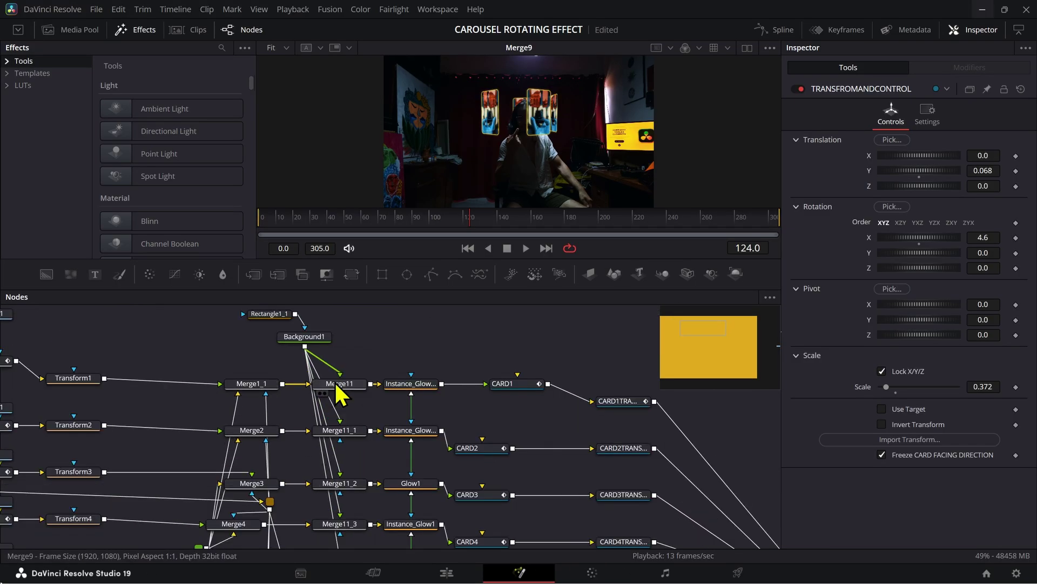
left_click_drag(345, 336, 369, 483)
scroll(416, 408, "up", 3)
left_click(413, 410)
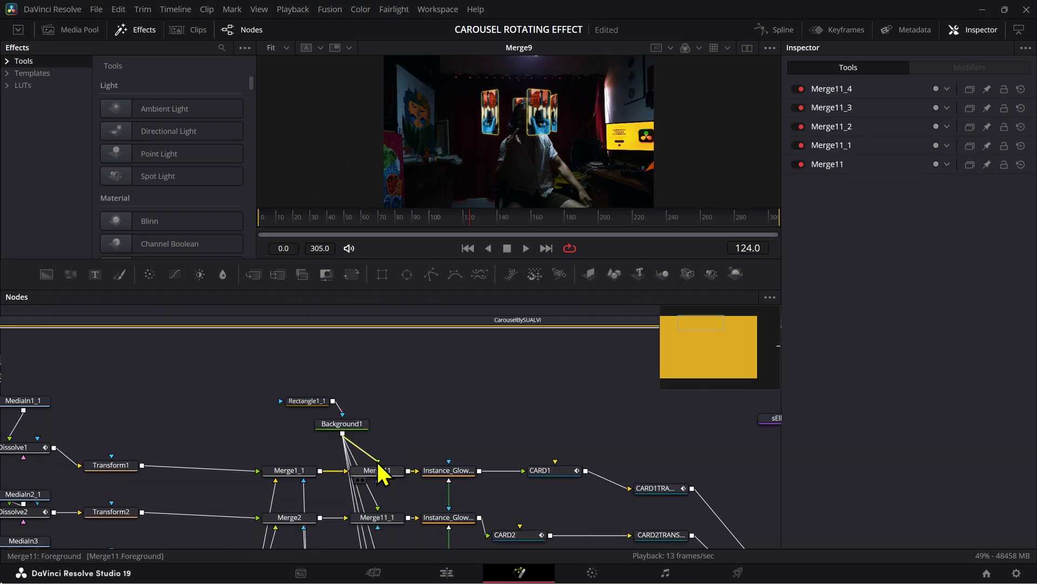
left_click(383, 471)
key("2")
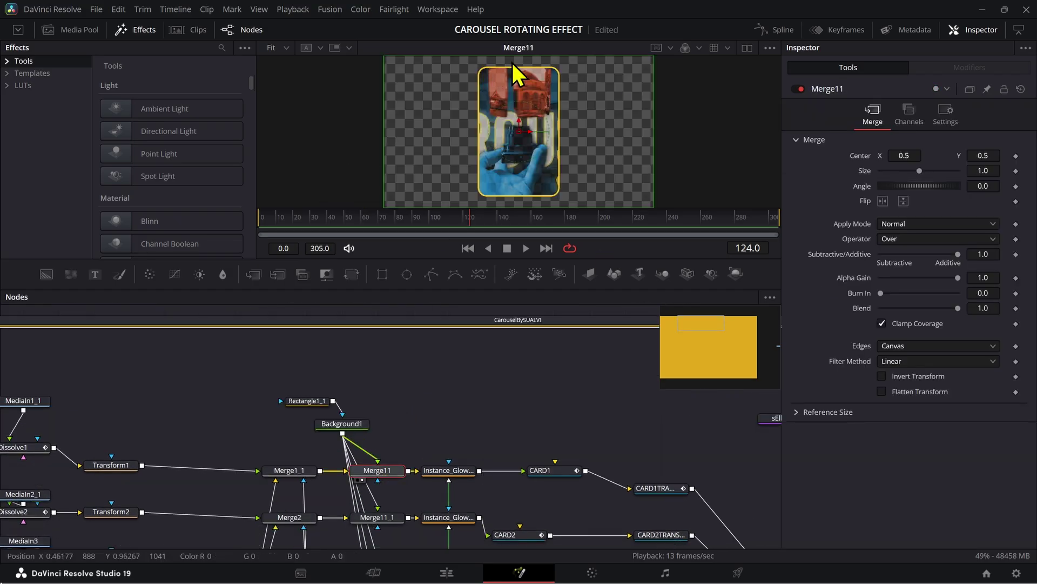
- Line up Background1 and Rectangle1_1 directly above Merge11 in the node graph
left_click_drag(401, 372, 323, 424)
left_click_drag(346, 423, 385, 400)
left_click(422, 397)
left_click(331, 379)
left_click_drag(255, 381, 339, 360)
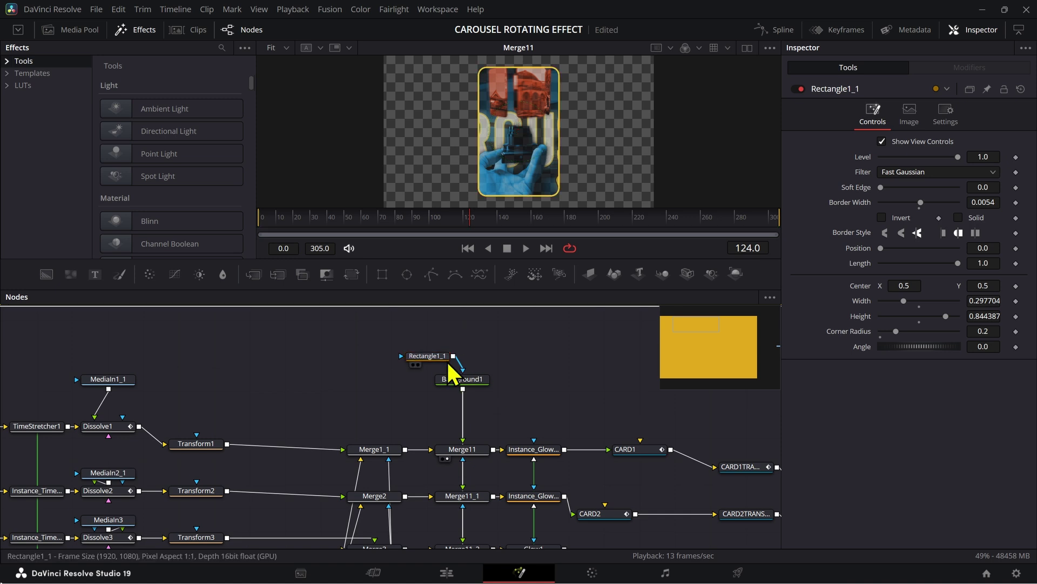
left_click_drag(442, 358, 477, 334)
- Check the image resolution settings of Background2 and Background1, and open the Rectangle1_1 mask controls
scroll(417, 422, "down", 8)
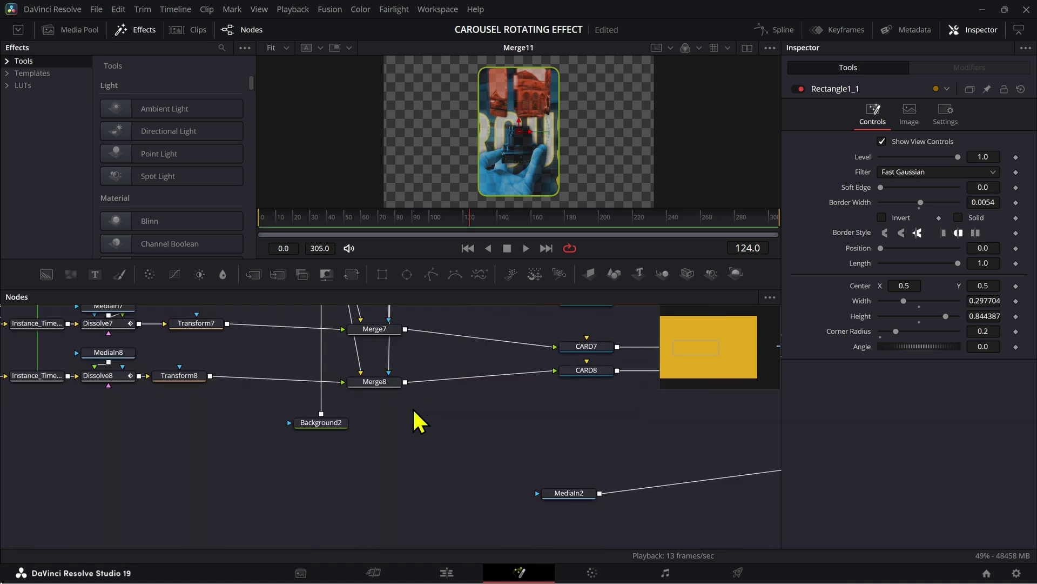
left_click(341, 424)
left_click(909, 154)
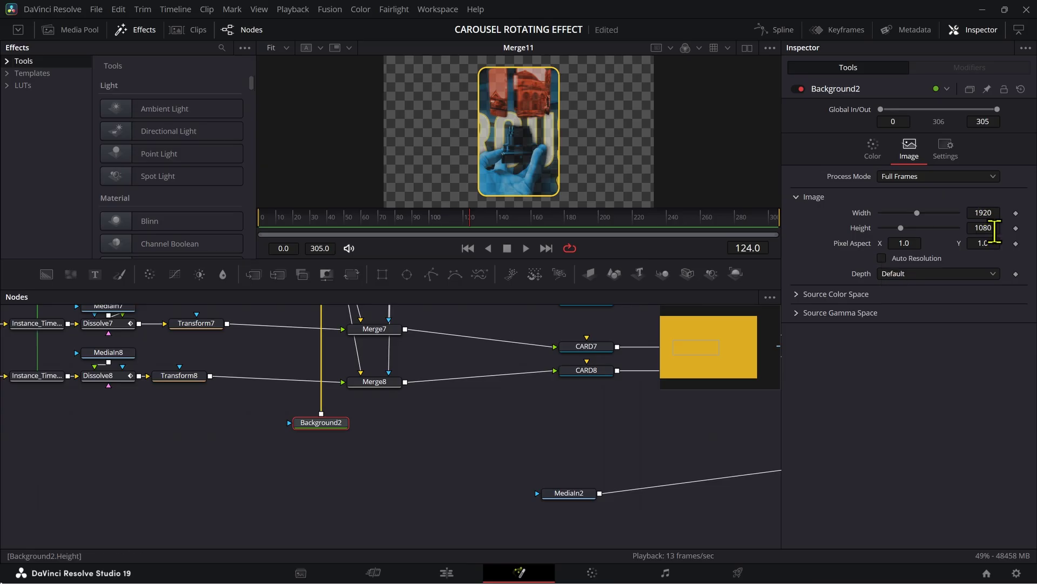
scroll(508, 449, "up", 8)
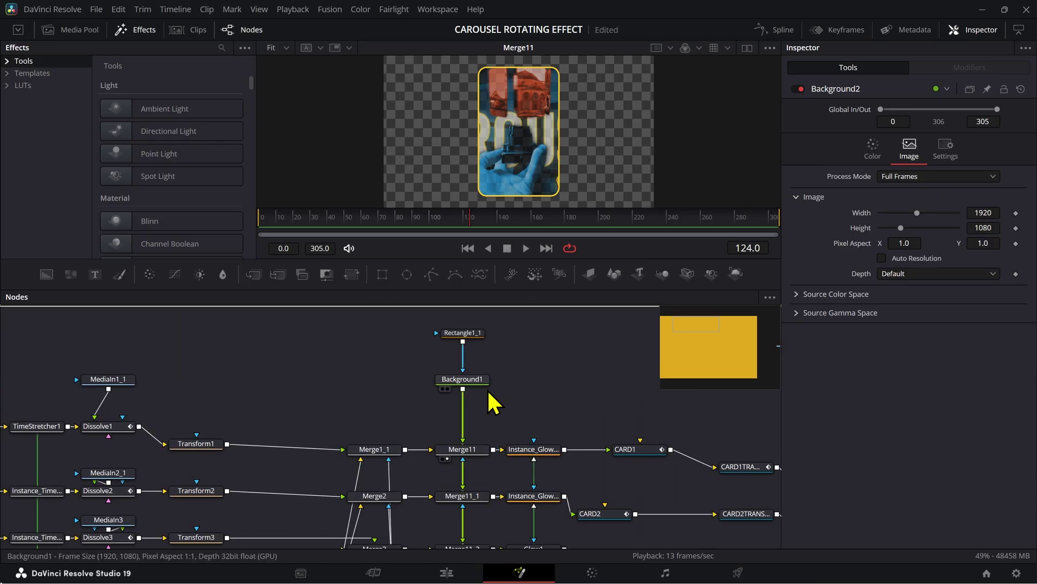
left_click(487, 384)
left_click(924, 154)
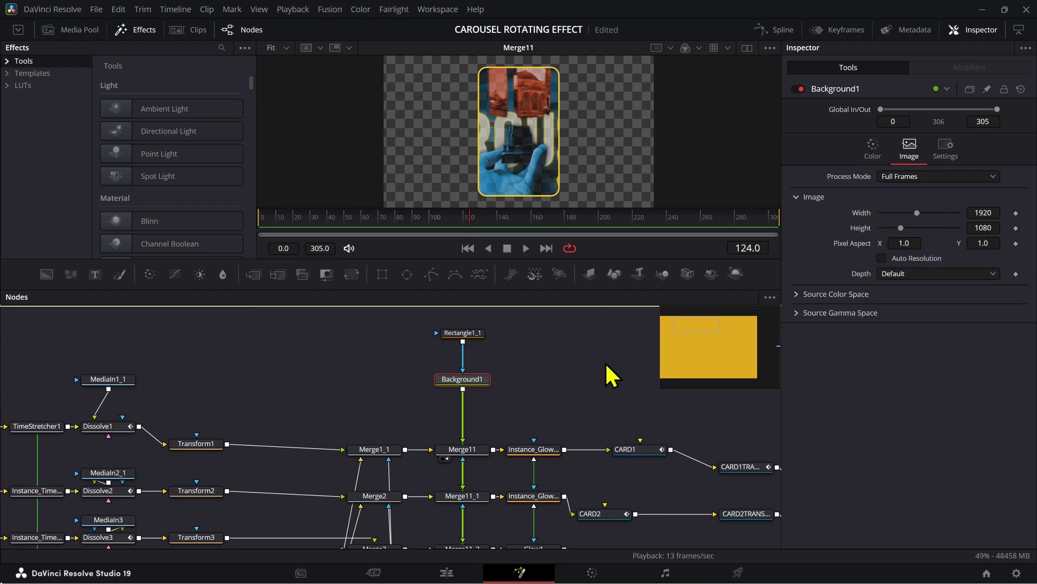
left_click(466, 334)
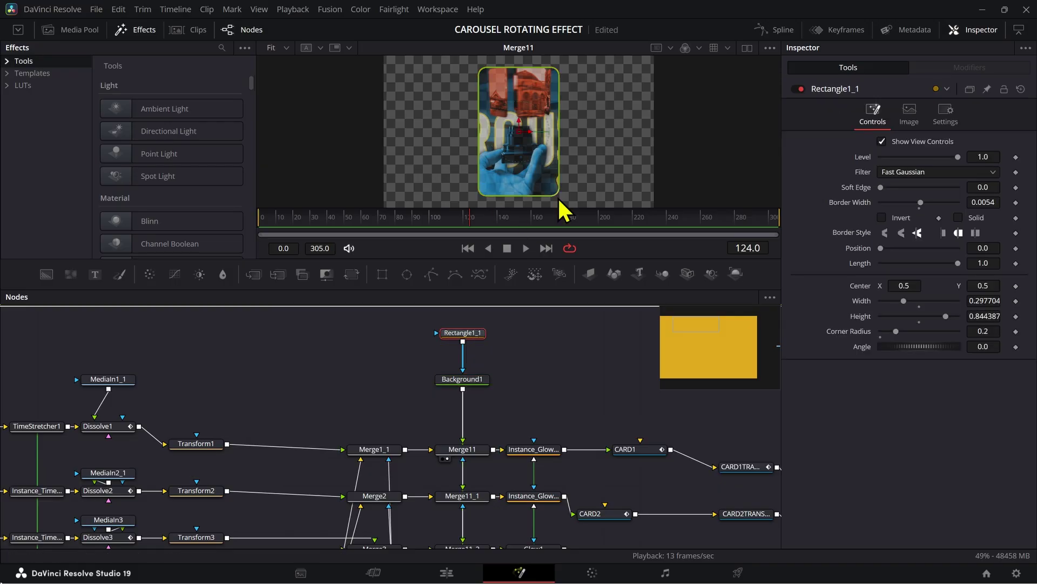
- Inspect the CARD1 node and the glow nodes sitting between the Merge11 nodes and the cards
left_click_drag(595, 405, 376, 396)
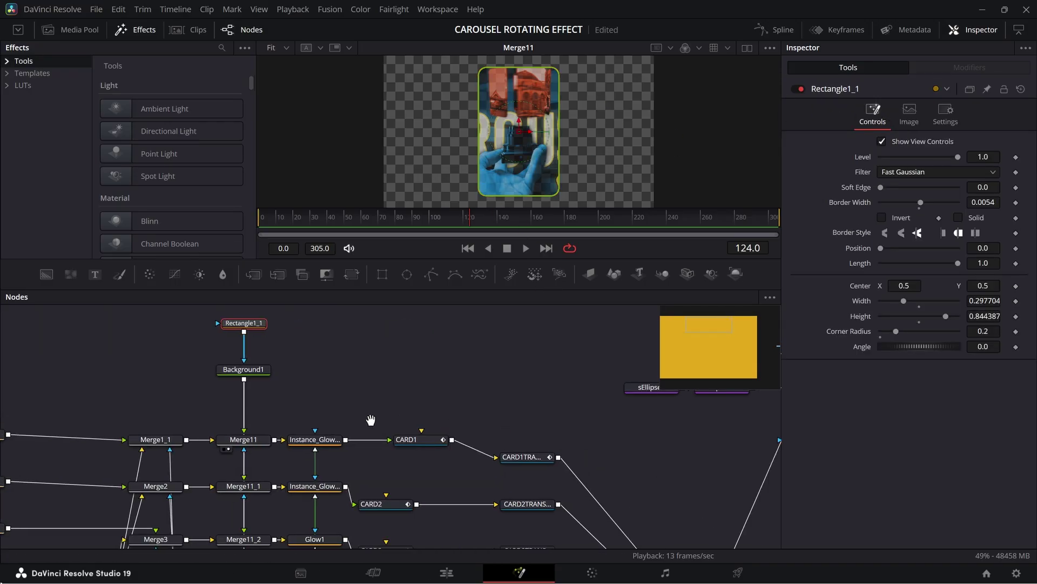
left_click_drag(538, 448, 507, 446)
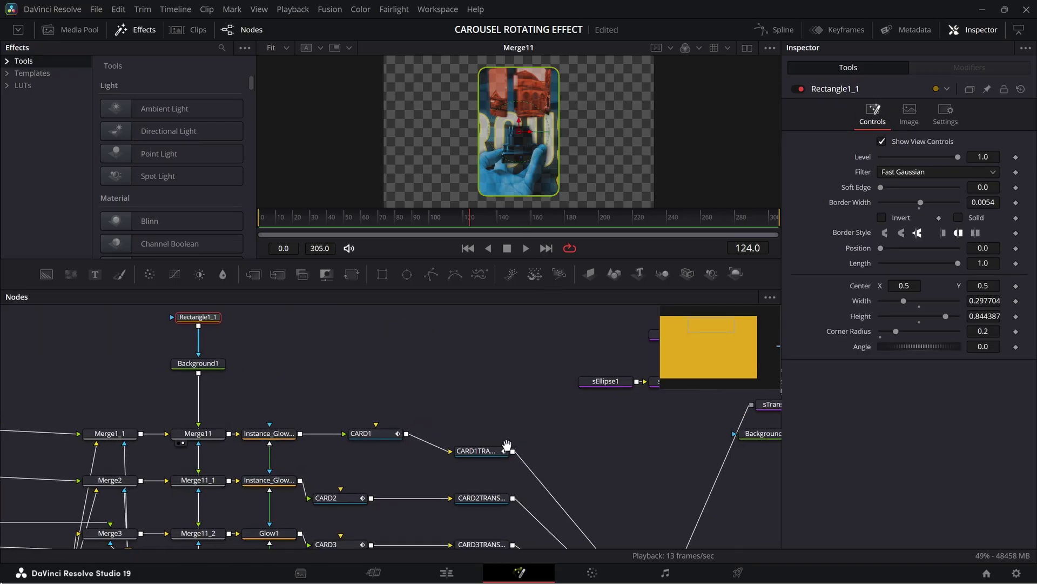
left_click(335, 436)
left_click(390, 432)
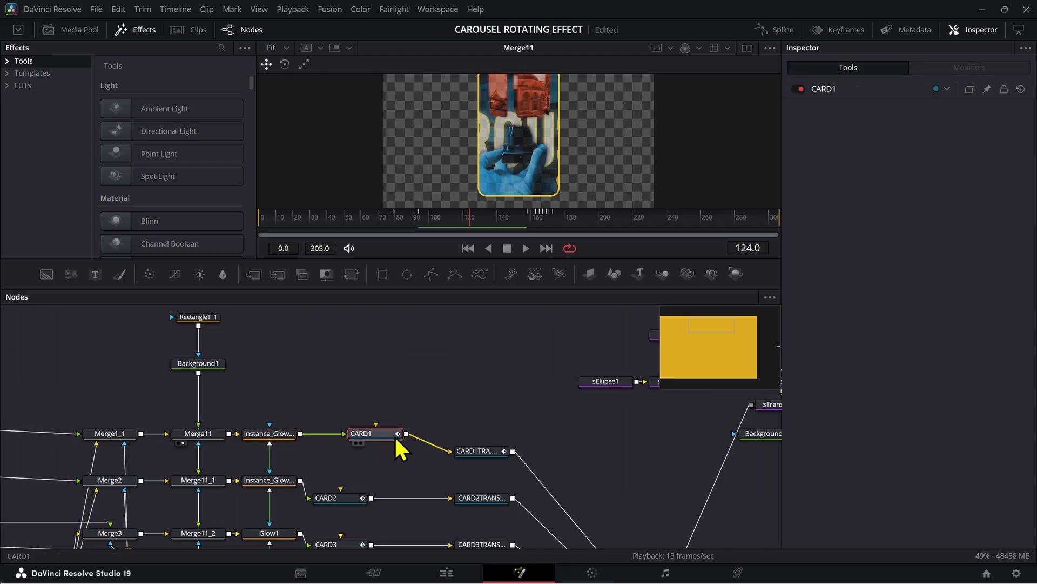
left_click(283, 436)
left_click_drag(289, 441, 465, 528)
- Follow the node graph to the Merge10 branch and select the DropShadow1 node
scroll(481, 487, "down", 5)
left_click_drag(565, 491, 384, 454)
scroll(521, 510, "up", 6)
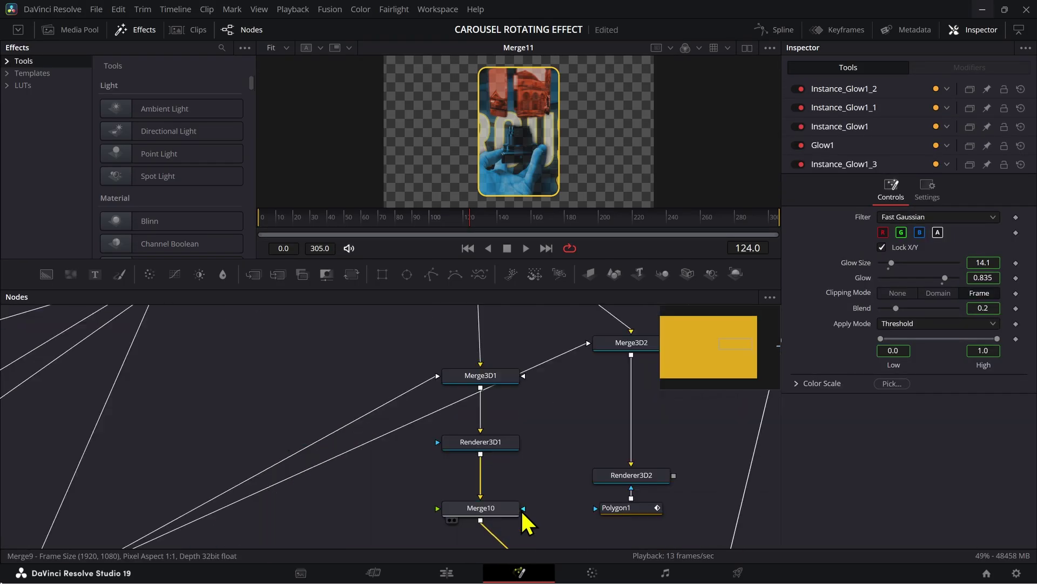
scroll(520, 510, "down", 3)
left_click(594, 428)
scroll(594, 427, "down", 5)
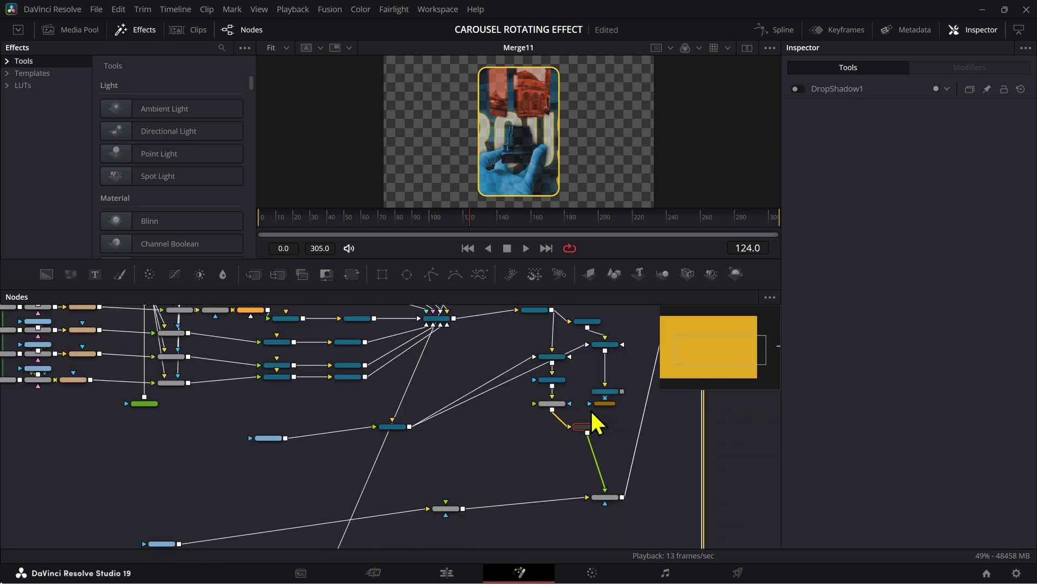
scroll(453, 508, "up", 2)
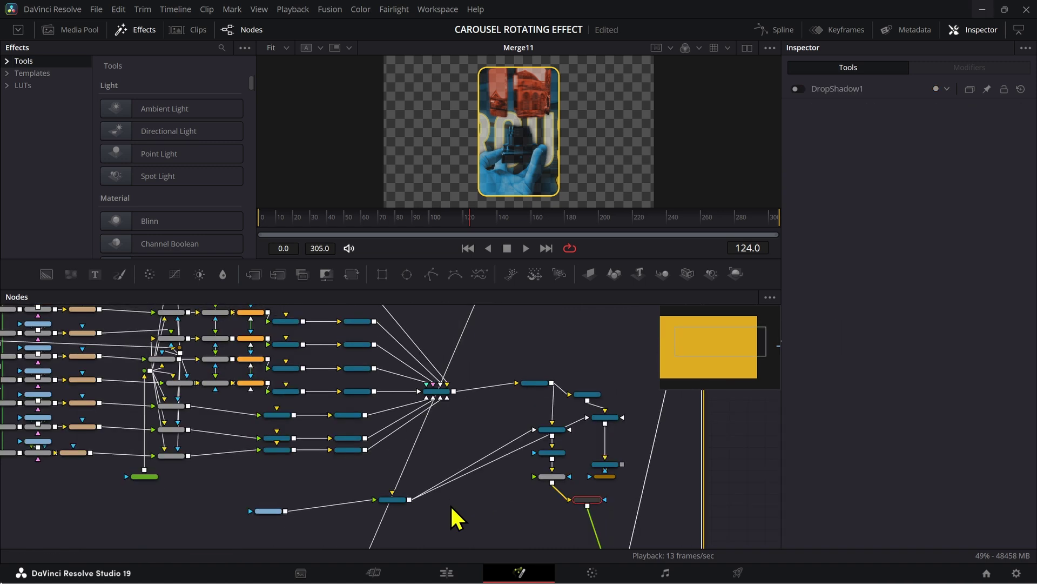
- Show MediaIn2, followed by DropShadow1, in the viewer to compare the masked subject with the composite
scroll(422, 516, "down", 1)
scroll(400, 498, "up", 3)
left_click(215, 520)
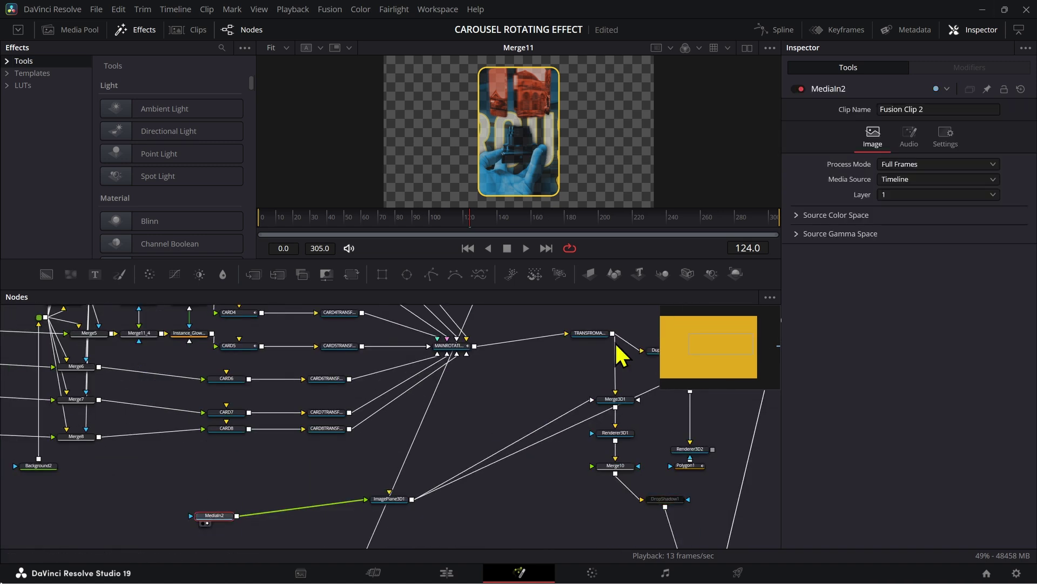
key("1")
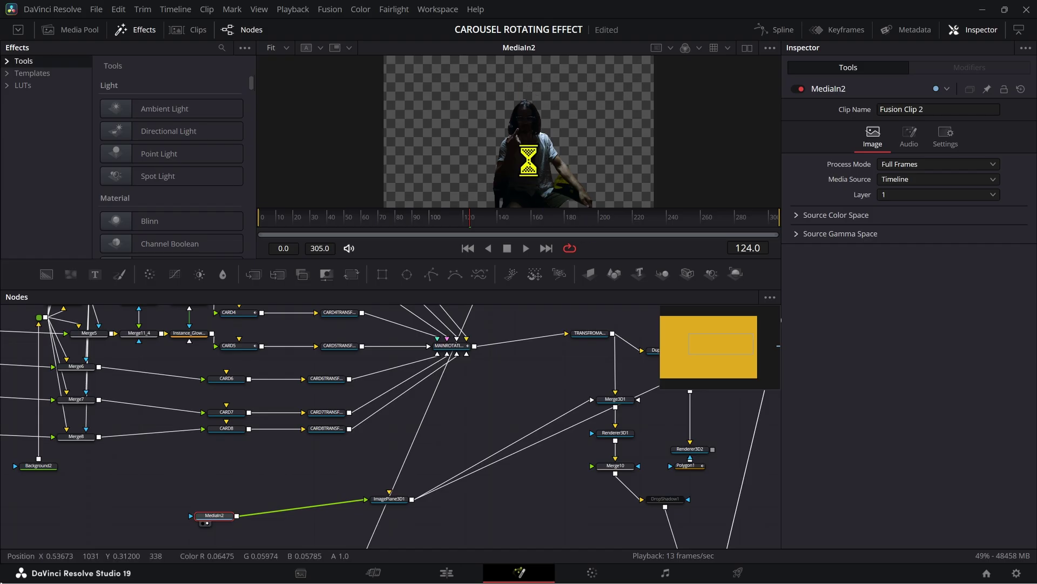
left_click(665, 498)
key("1")
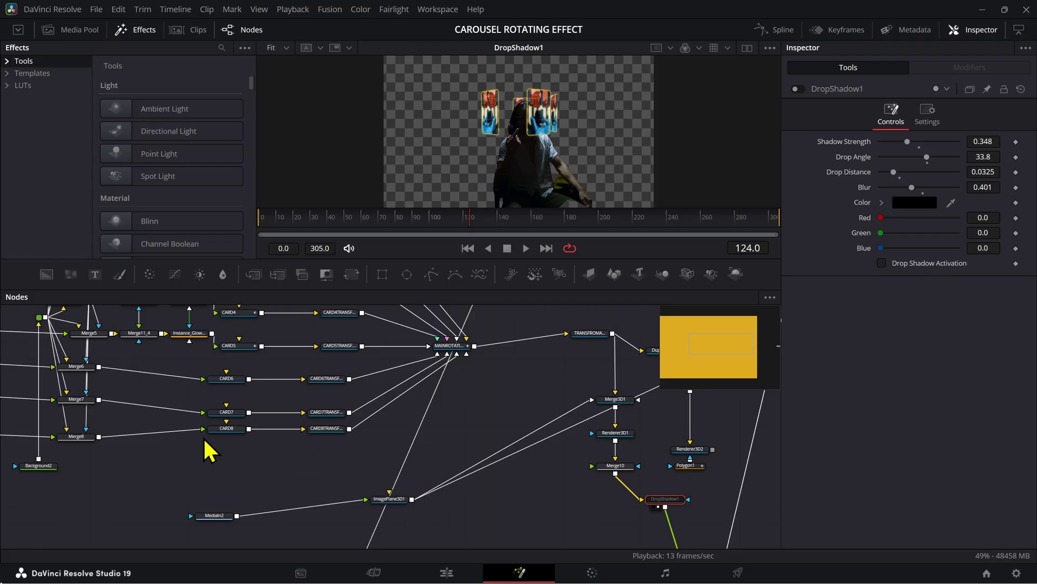
- Try an instance of Instance_Glow1_1 after DropShadow1, preview it in the viewer, and delete it
left_click(192, 334)
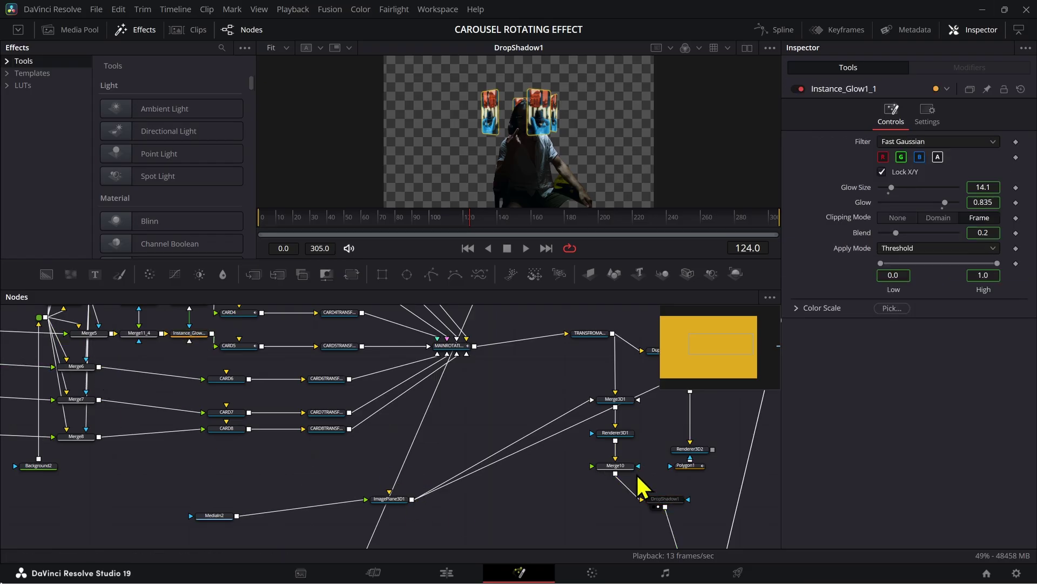
key("ctrl+shift+v")
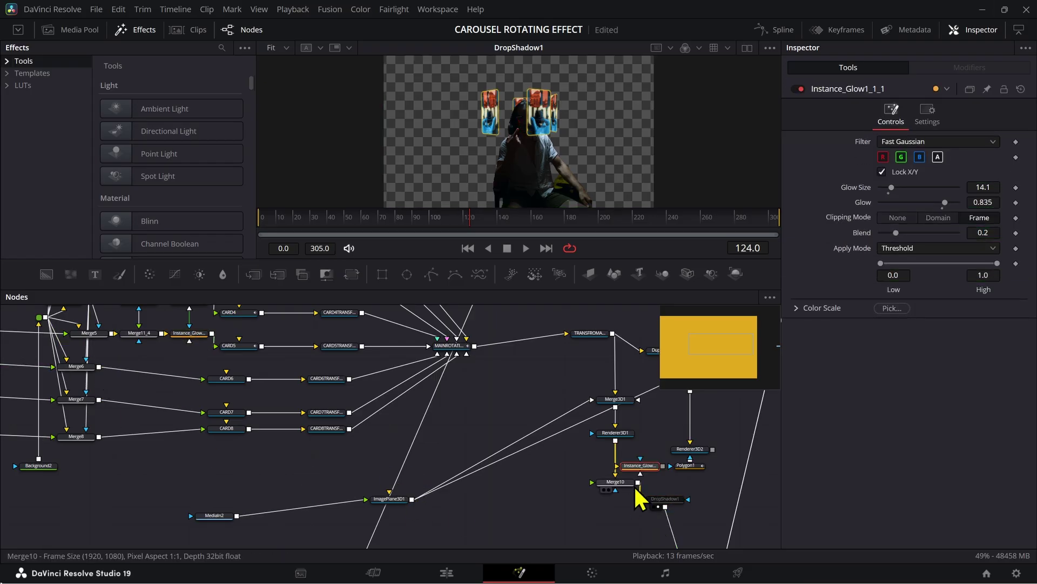
key("ctrl+z")
left_click(587, 471)
key("ctrl+shift+v")
left_click_drag(612, 490, 648, 480)
key("1")
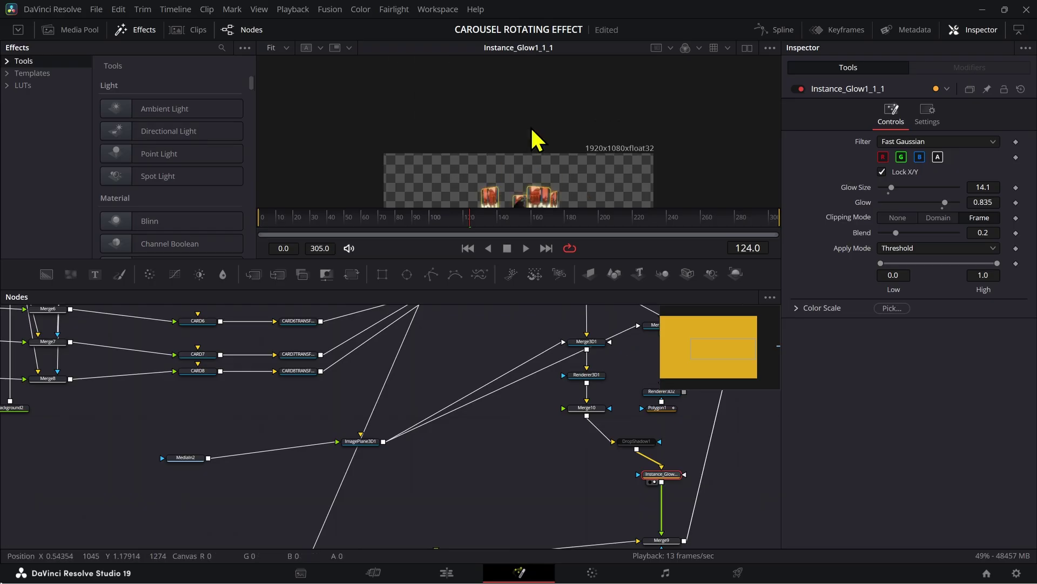
scroll(532, 139, "up", 5)
scroll(527, 154, "down", 6)
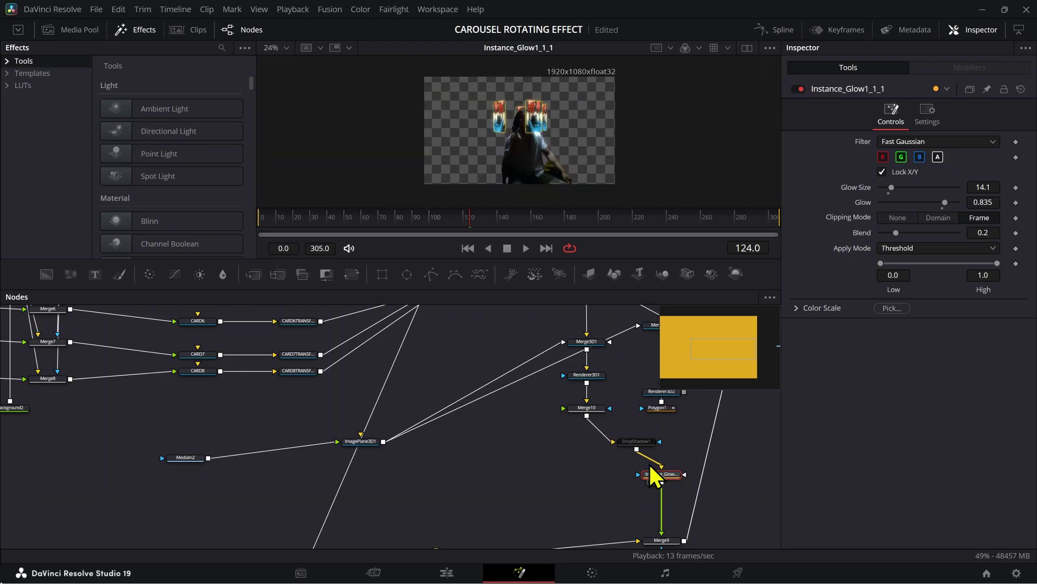
key("Delete")
- Go back to the card branches and select the five glow nodes together
left_click_drag(470, 412, 532, 469)
left_click_drag(424, 438, 542, 528)
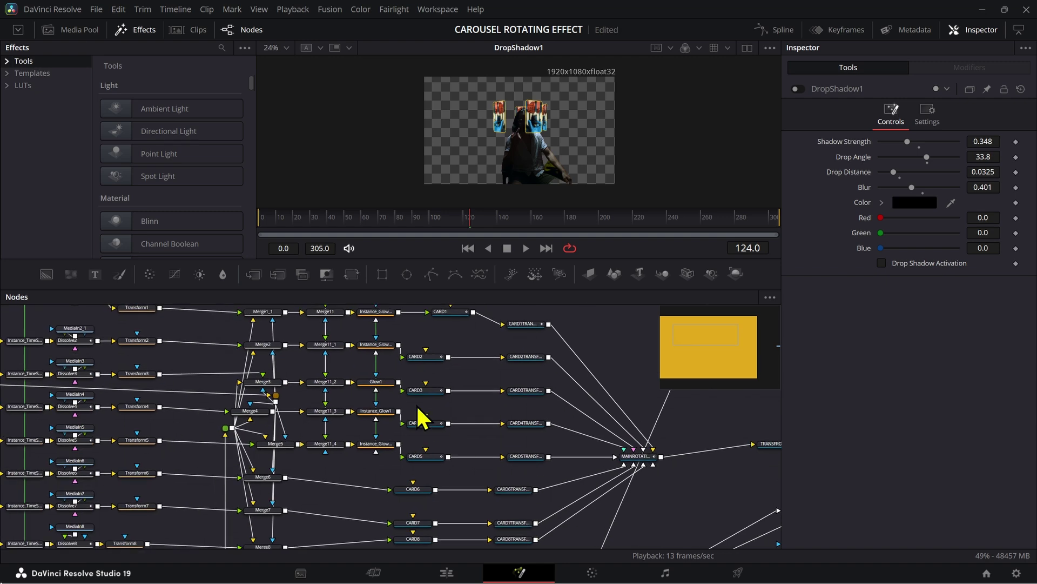
left_click_drag(292, 354, 353, 410)
left_click_drag(438, 326, 424, 504)
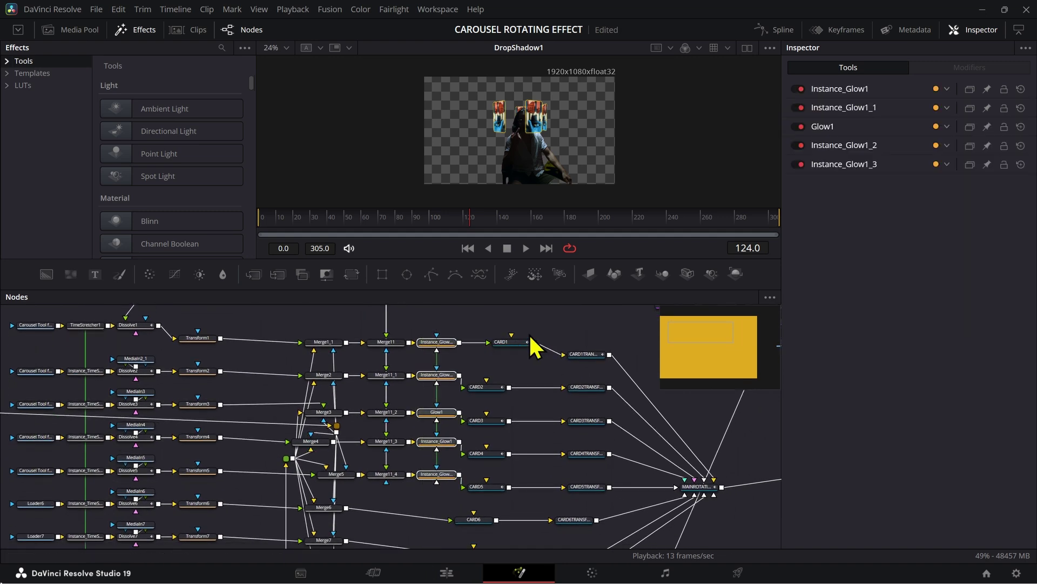
- Rearrange the card nodes so that CARD2 and CARD3 line up directly under CARD1 in the node graph
left_click_drag(531, 331, 512, 525)
left_click(511, 525)
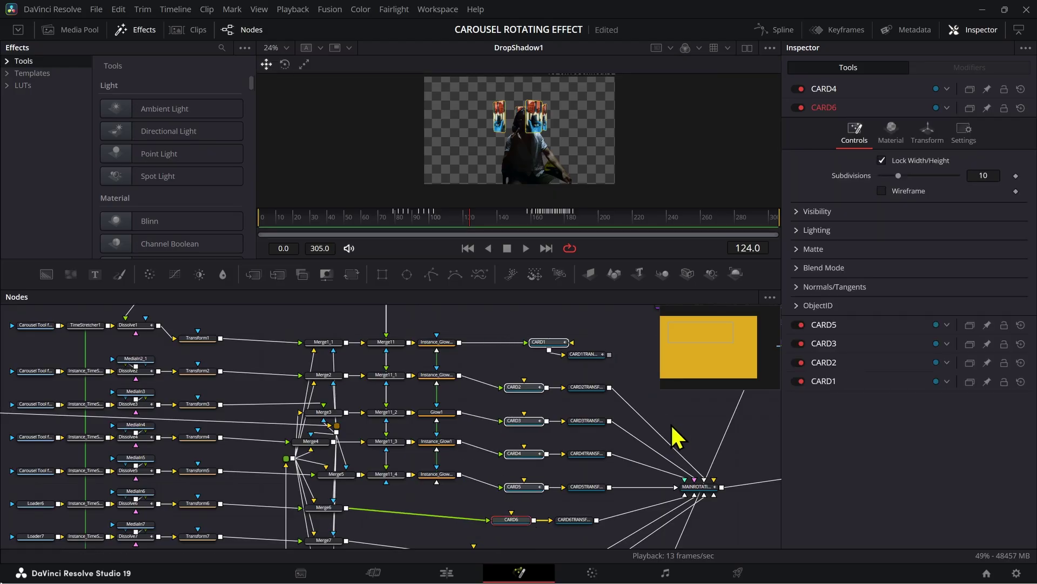
left_click_drag(560, 345, 521, 344)
left_click(542, 337)
left_click_drag(495, 389, 525, 420)
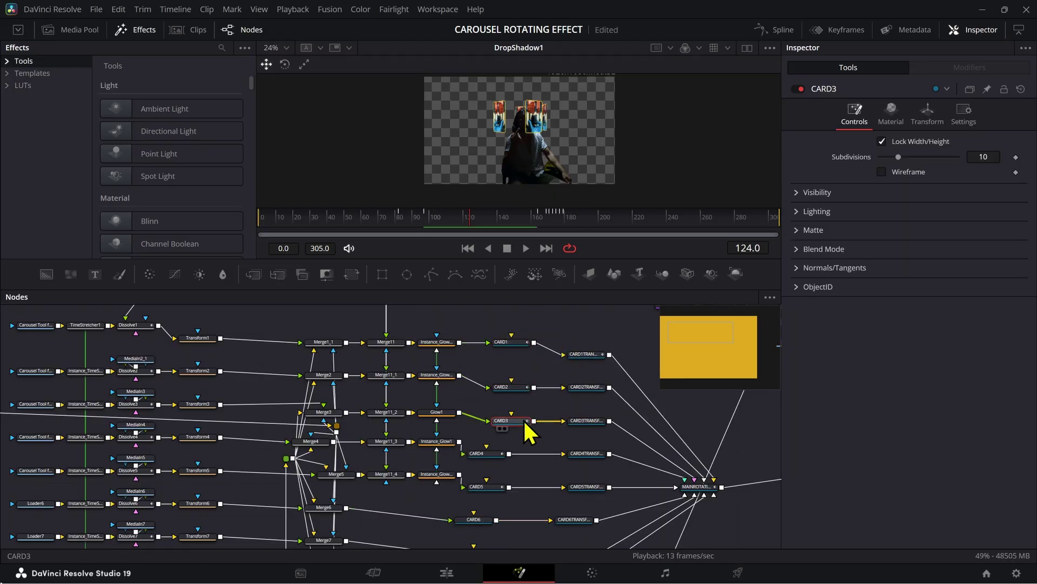
- Open the ImagePlane3D1 controls and show the node in the viewer
scroll(509, 155, "down", 3)
left_click_drag(652, 528, 336, 378)
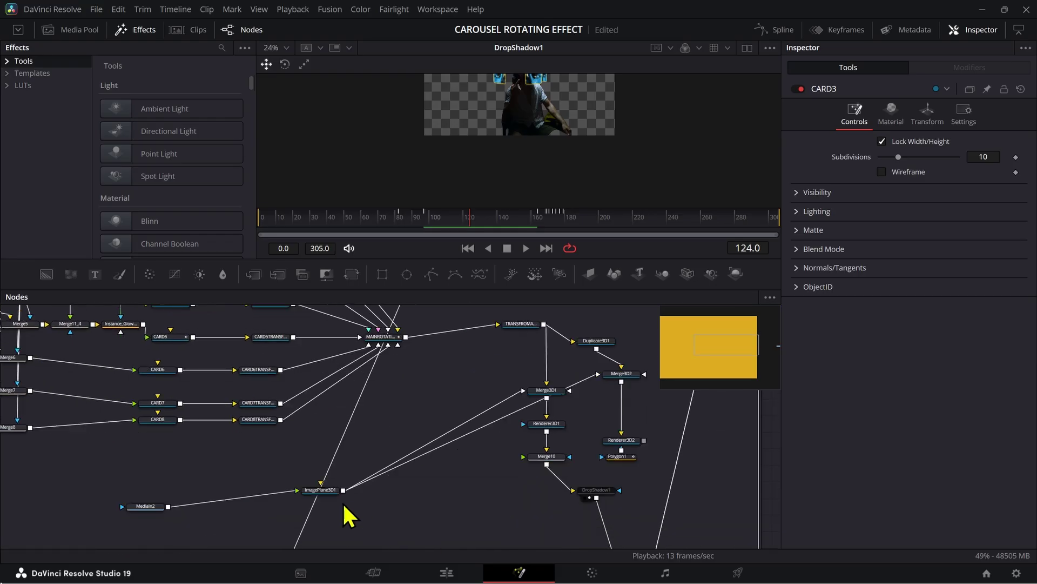
left_click(330, 491)
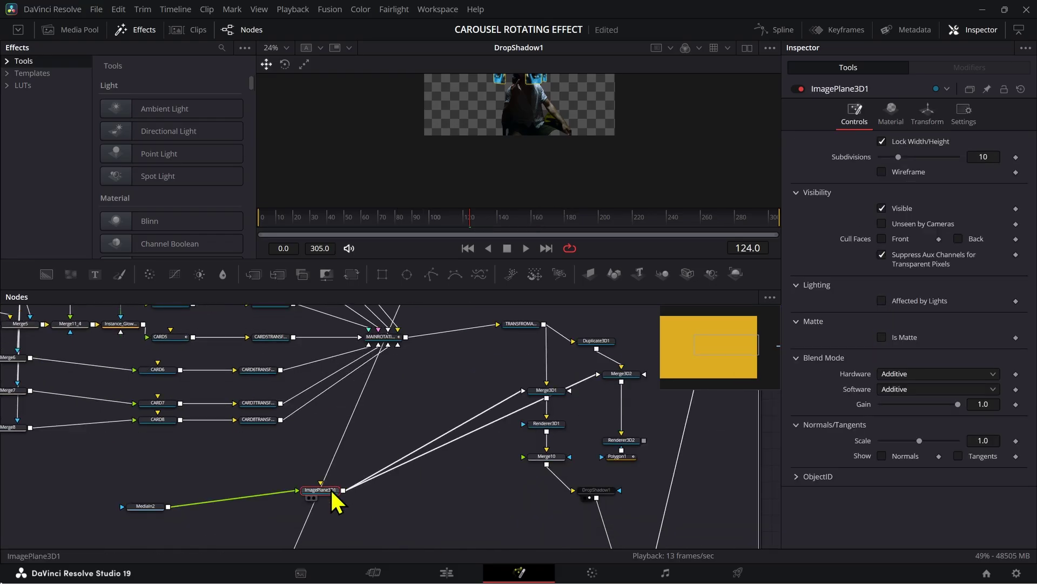
key("1")
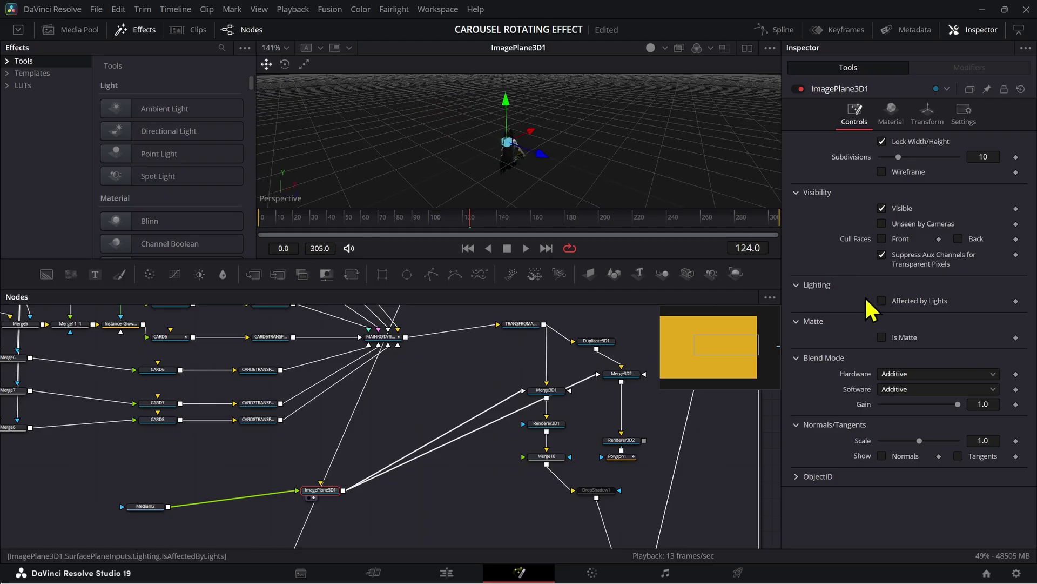
- Turn on Is Matte for ImagePlane3D1 and examine Merge3D1 from another angle in the viewer
left_click(881, 337)
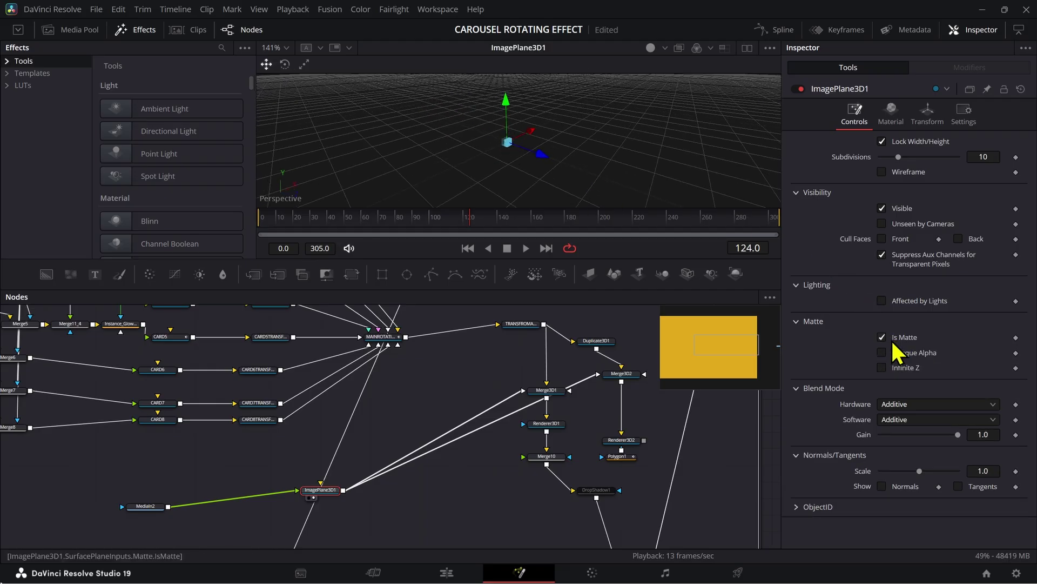
left_click(549, 400)
key("1")
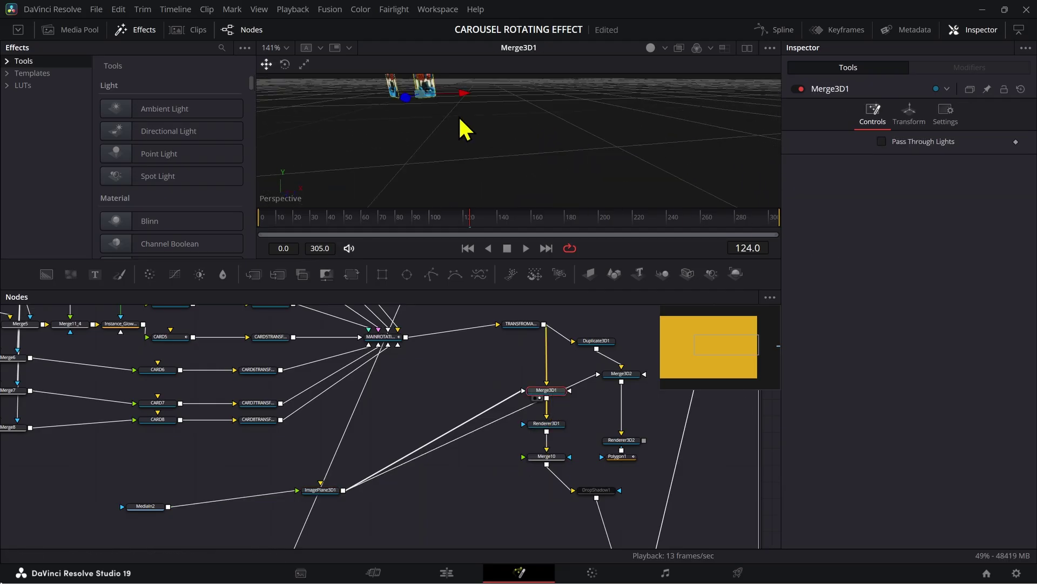
left_click_drag(460, 118, 196, 384)
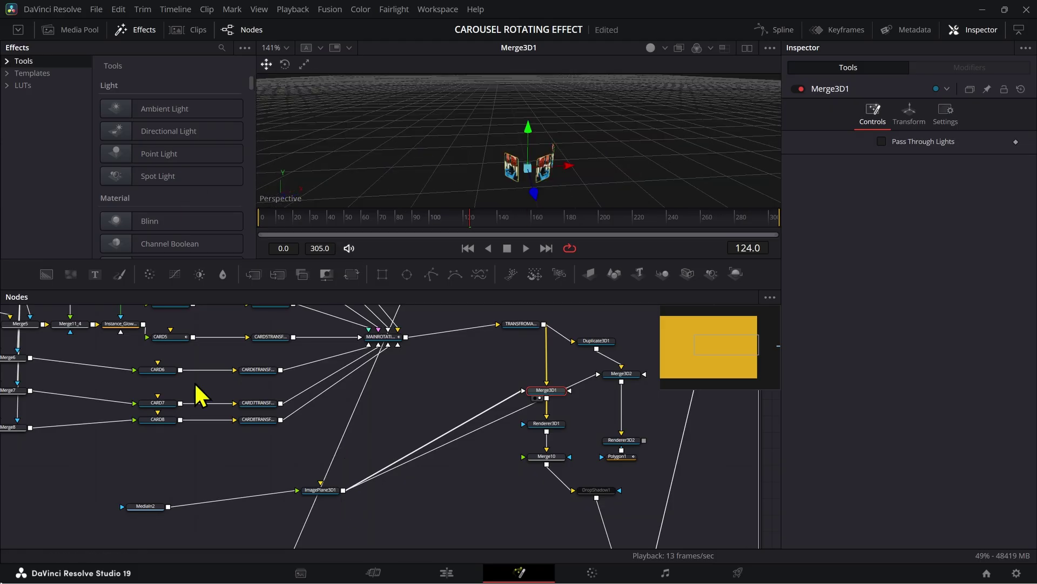
- Show ImagePlane3D1 in the viewer again and turn off its Is Matte option
left_click(145, 506)
left_click(320, 490)
key("1")
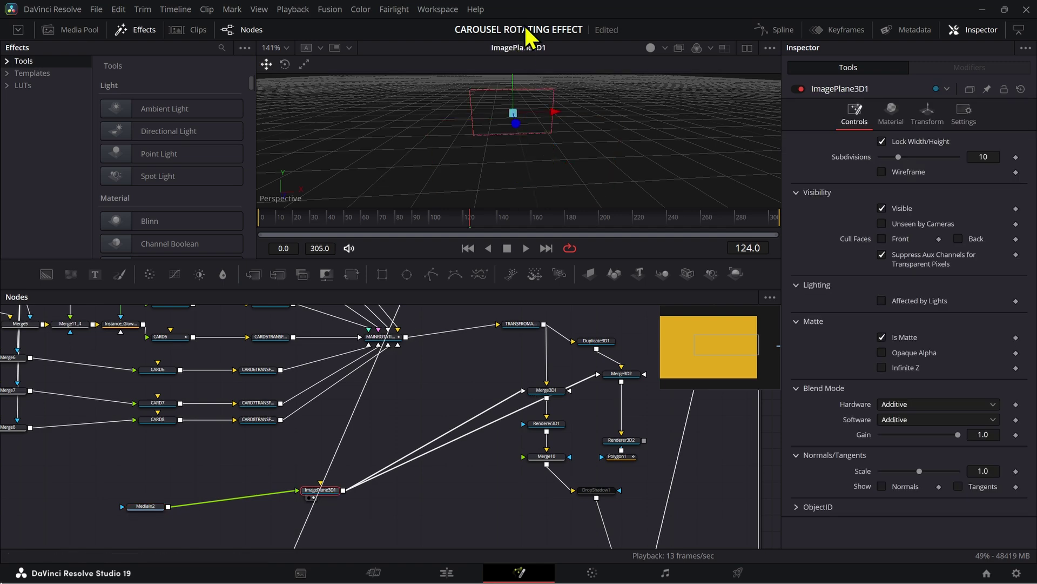
scroll(597, 127, "up", 5)
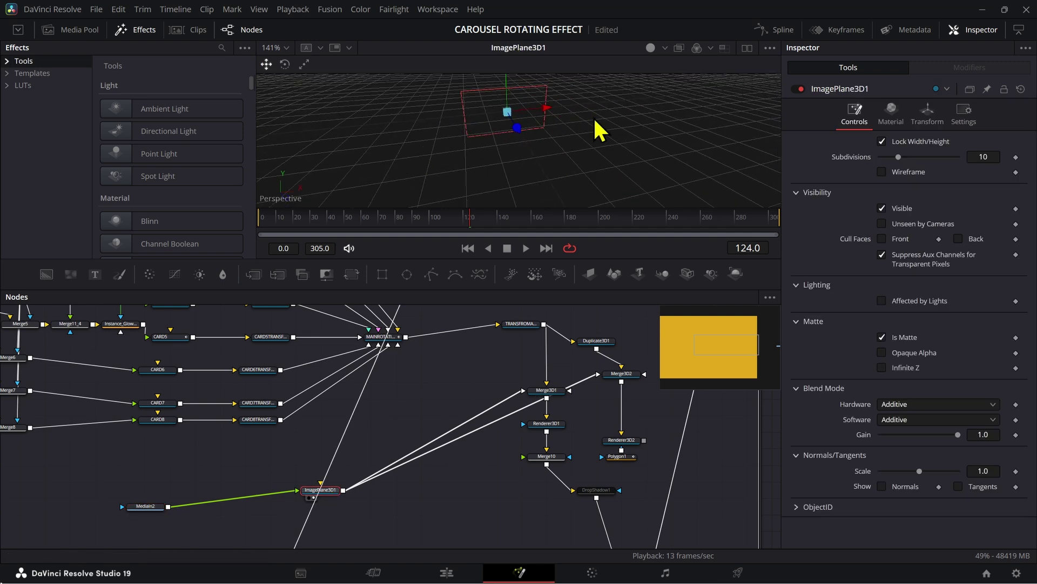
left_click(879, 338)
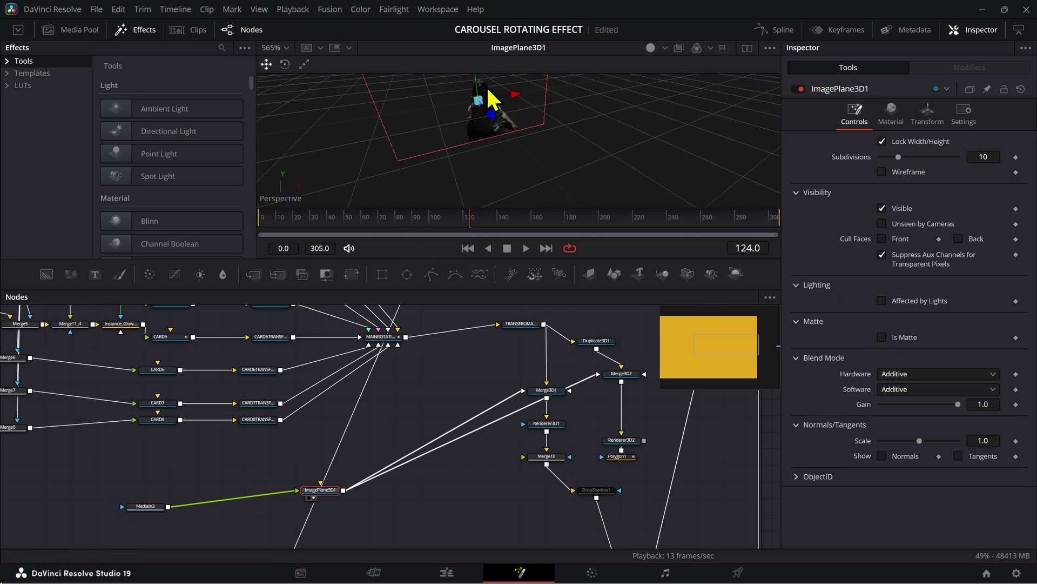
left_click_drag(513, 147, 564, 168)
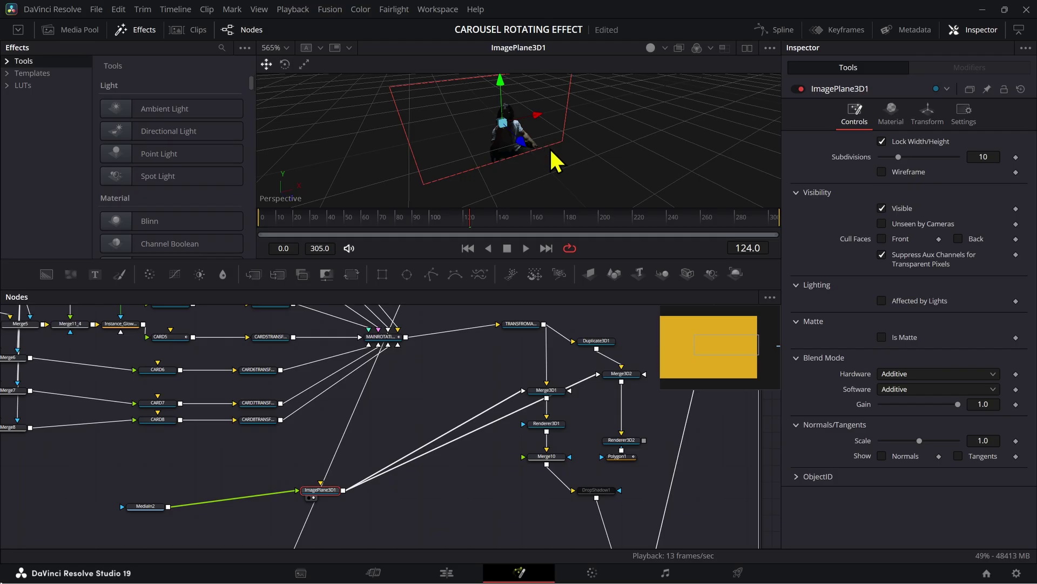
- Show Merge3D1 in the viewer, and select the Merge11 and glow nodes on the card branches
left_click(561, 391)
left_click(594, 490)
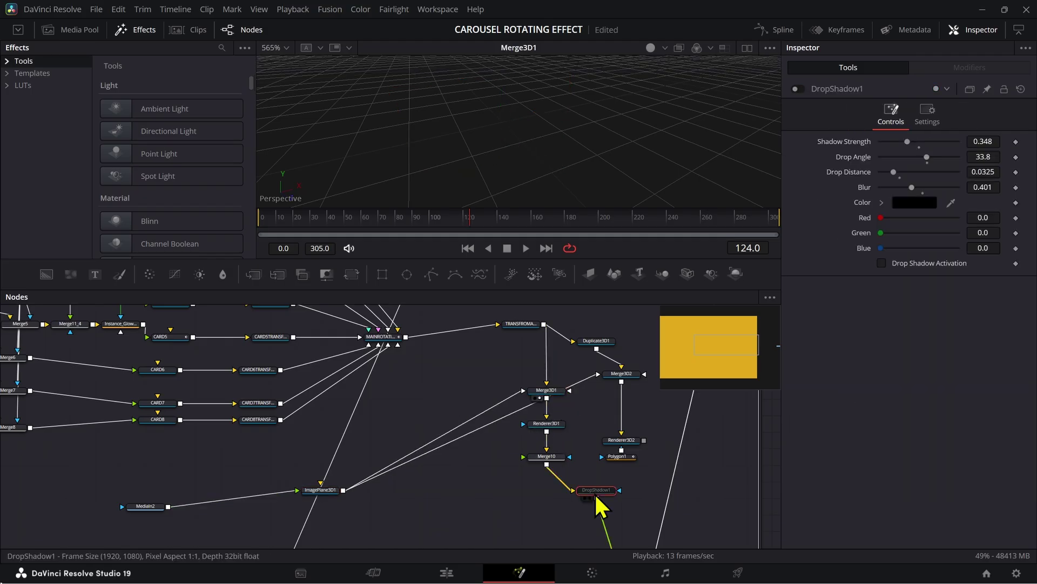
left_click_drag(332, 442, 552, 548)
left_click_drag(252, 389, 354, 453)
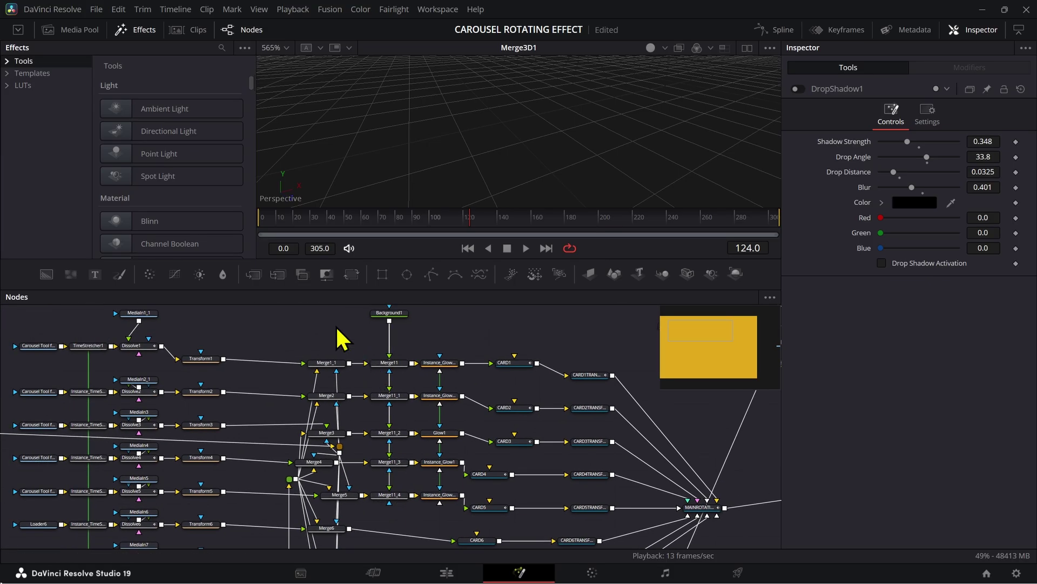
left_click_drag(461, 517, 403, 341)
left_click_drag(499, 480, 372, 351)
left_click_drag(521, 528, 398, 451)
- Select DropShadow1 and review the node chain between the carousel cards and Merge9
scroll(398, 451, "down", 3)
scroll(399, 451, "right", 5)
left_click(489, 385)
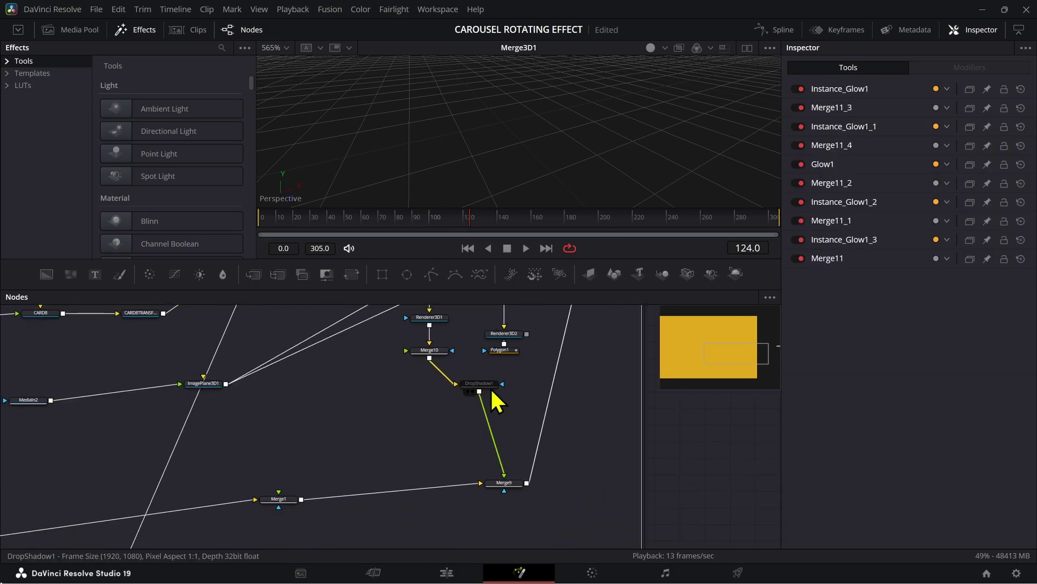
scroll(460, 403, "up", 3)
scroll(460, 403, "left", 2)
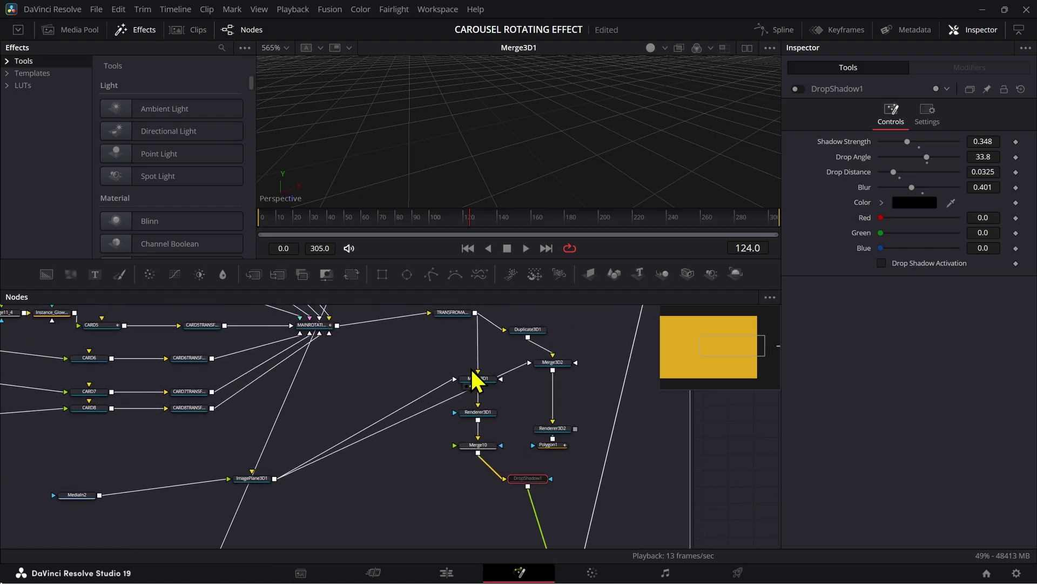
scroll(478, 380, "down", 2)
scroll(475, 510, "left", 3)
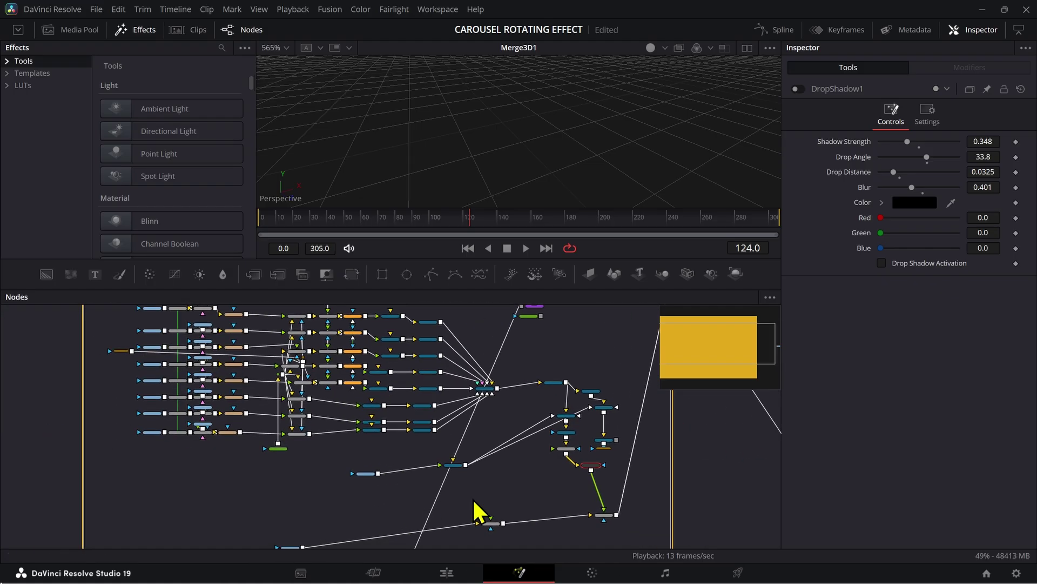
- Show ImagePlane3D1 in the viewer and move Merge3D1 level with Merge3D2 in the node graph
scroll(537, 488, "up", 2)
left_click(379, 455)
scroll(386, 481, "up", 1)
scroll(386, 481, "right", 3)
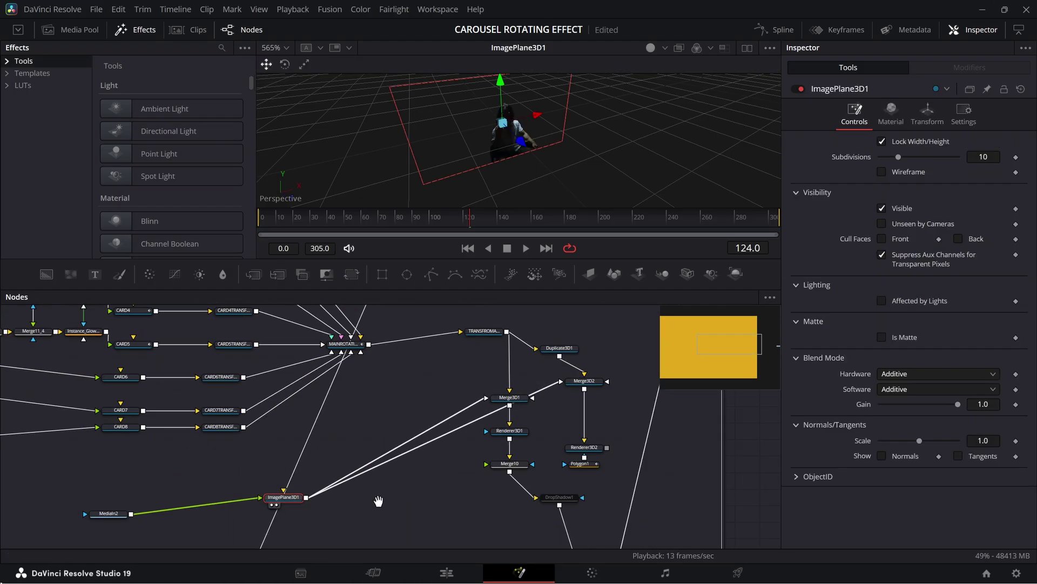
left_click(512, 406)
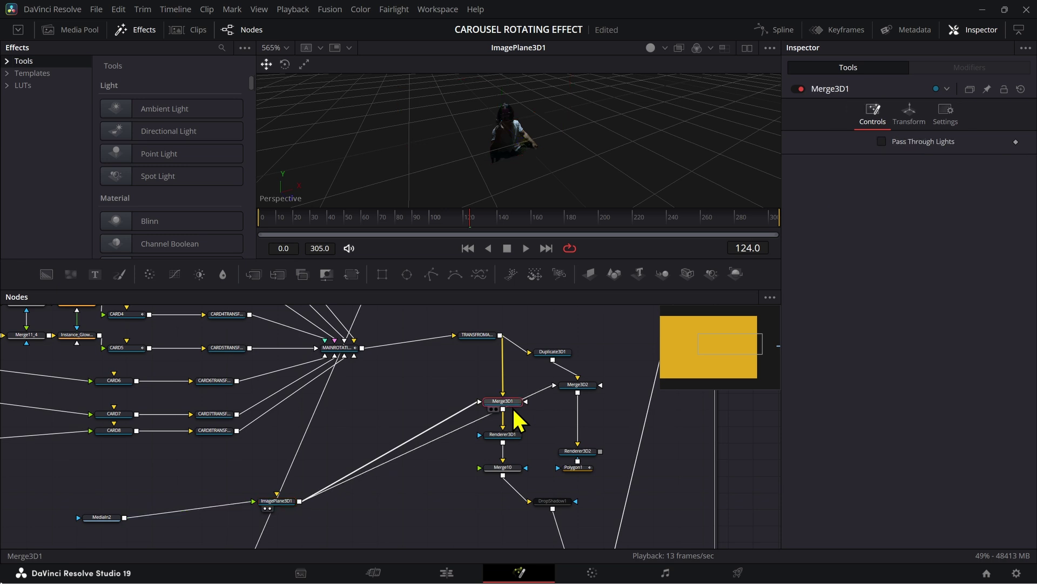
left_click_drag(514, 413, 524, 394)
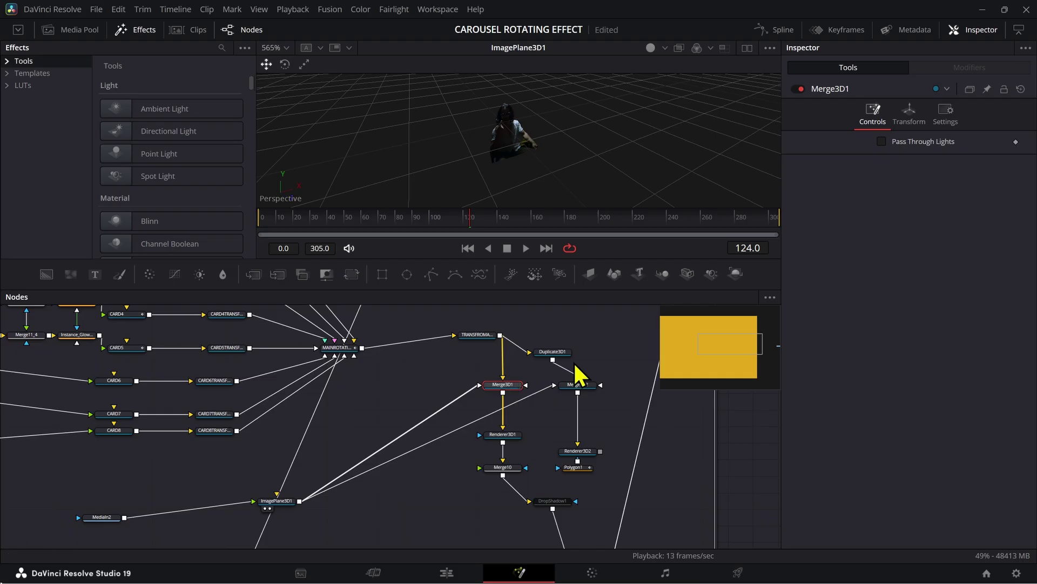
left_click(591, 368)
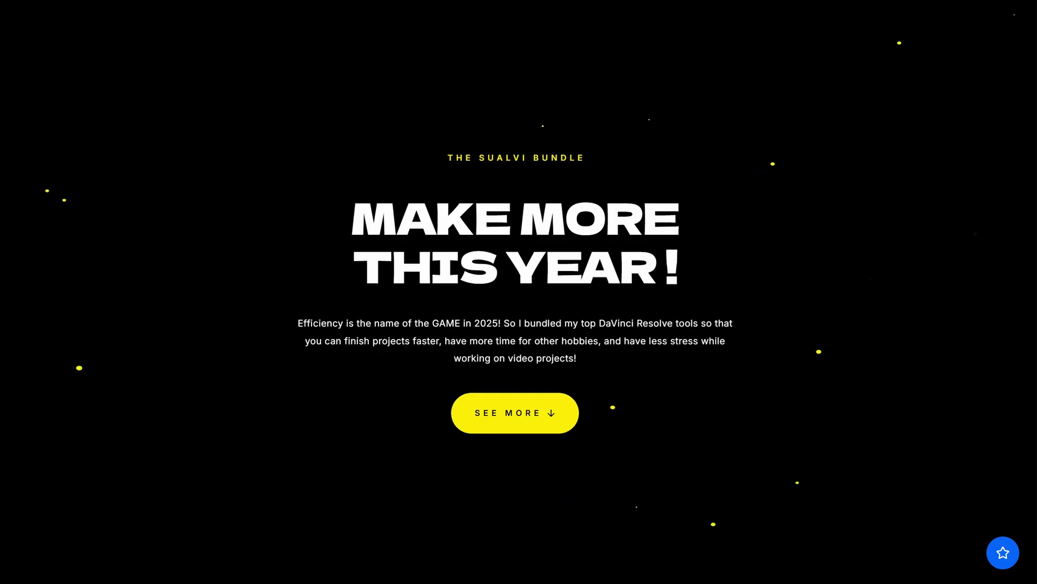
- Browse the Sualvi Bundle web page down to the overview of included DaVinci Resolve plugins
scroll(518, 291, "down", 10)
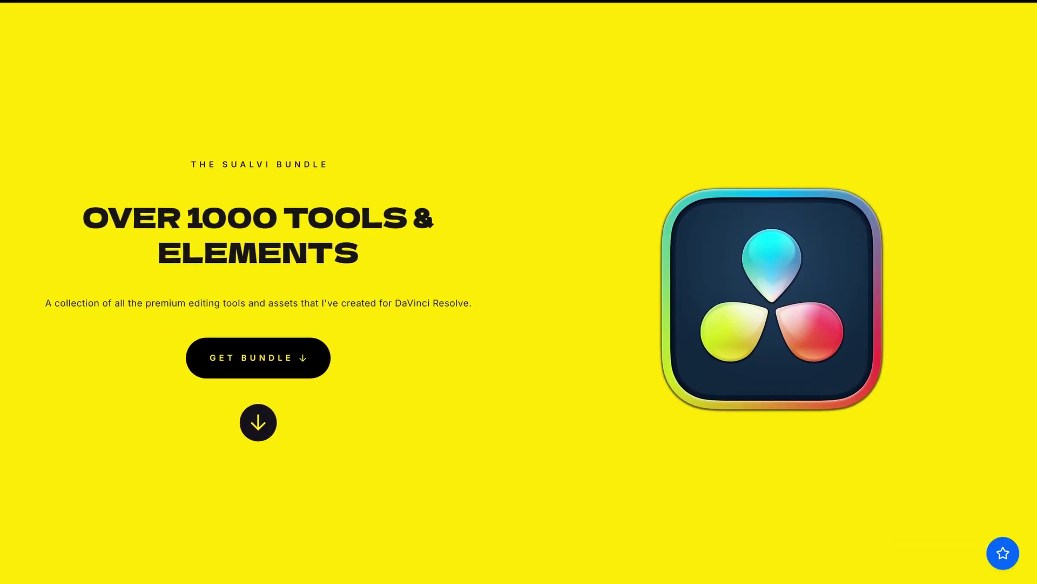
scroll(518, 292, "down", 5)
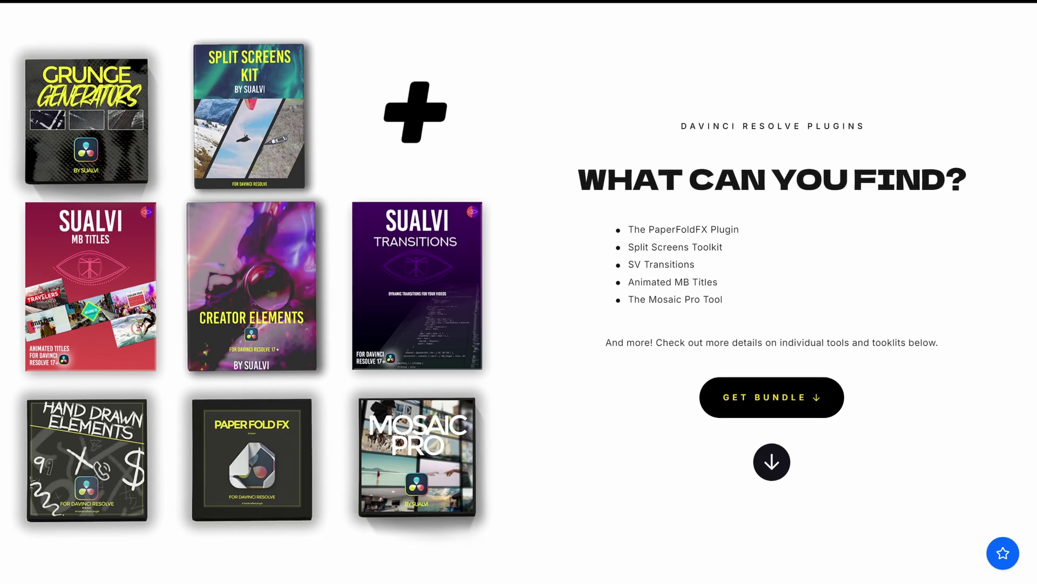